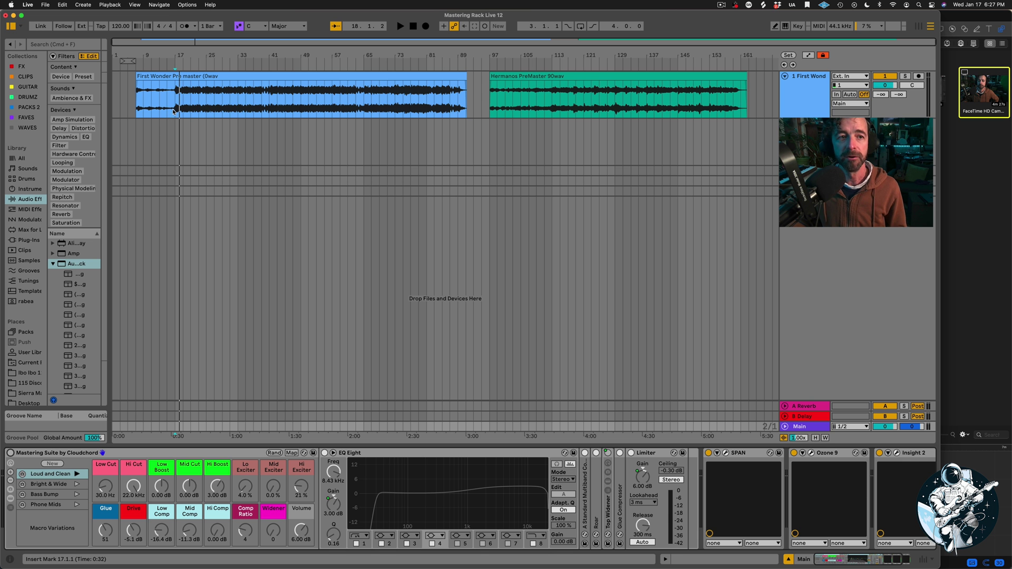
- Place the insert marker at bar 17 of the First Wonder clip and show the Main track's devices
click(175, 108)
scroll(175, 108, up, 2)
scroll(175, 107, left, 3)
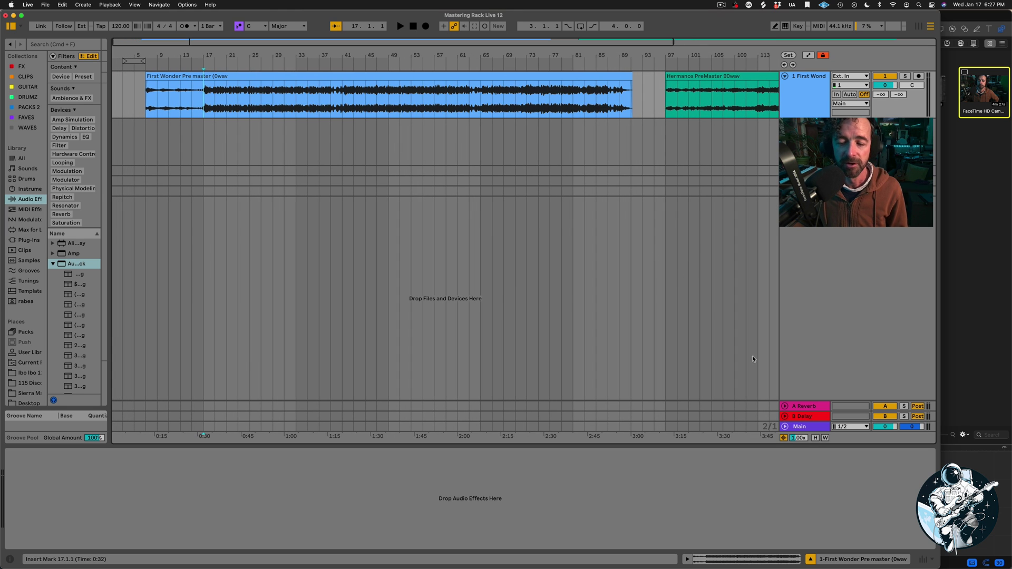
click(810, 428)
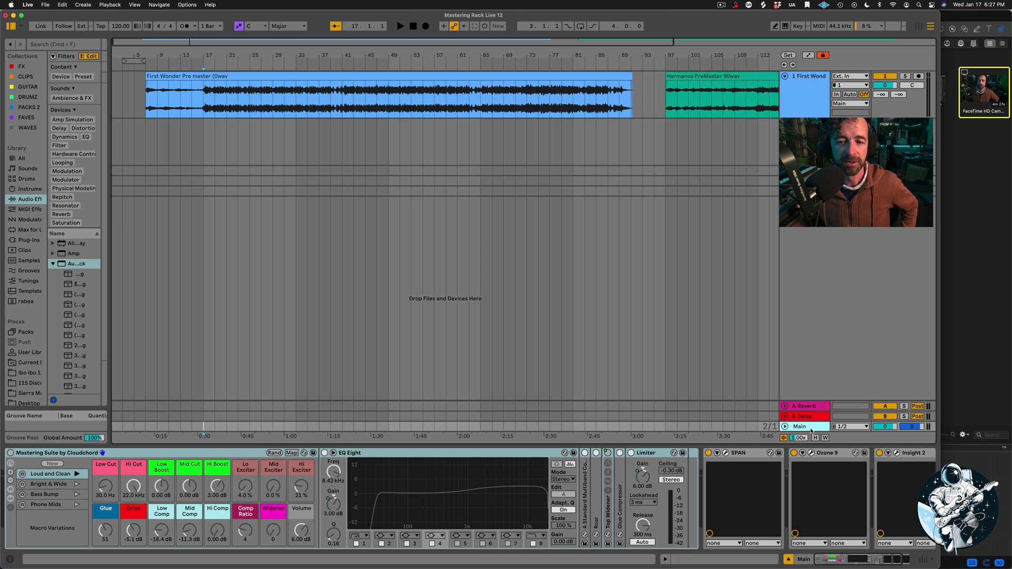
- Show the Main track's third-party plug-in windows and arrange SPAN, Ozone 9 and Insight 2 so their meters are readable
key(alt+super+p)
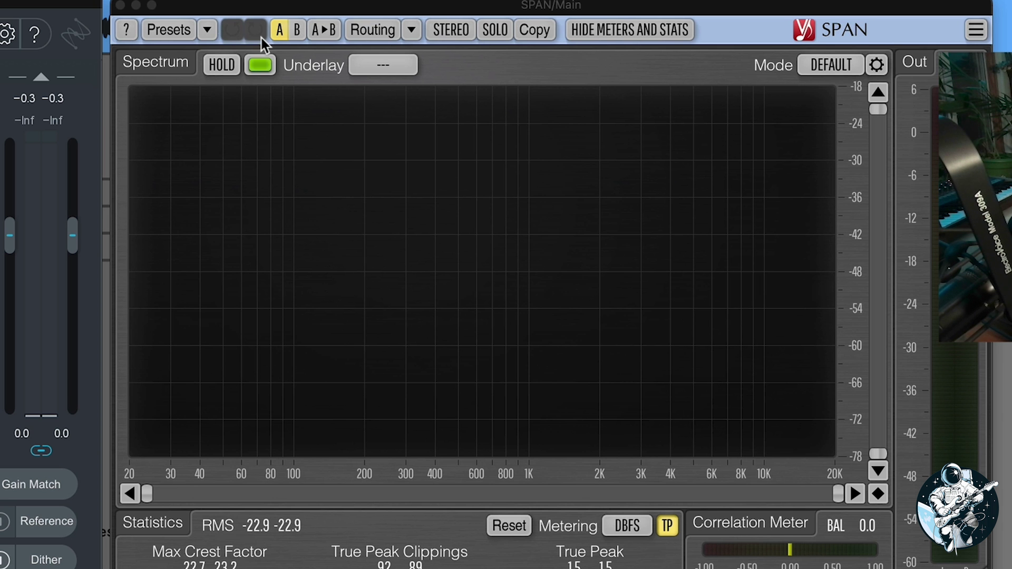
mouse_move(271, 6)
mouse_down()
mouse_move(355, 7)
mouse_move(276, 0)
mouse_up()
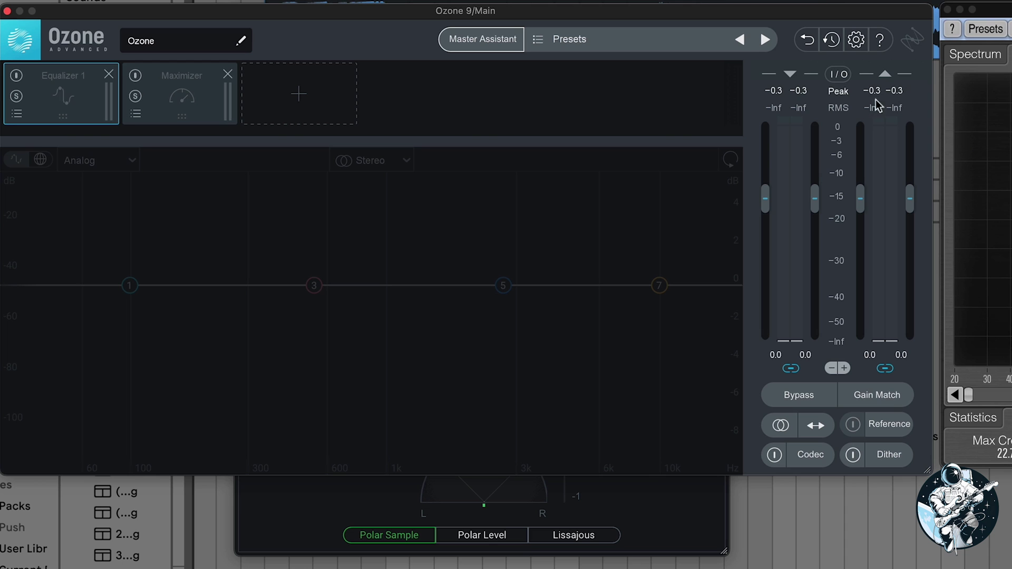
click(651, 506)
drag(607, 12, 594, 34)
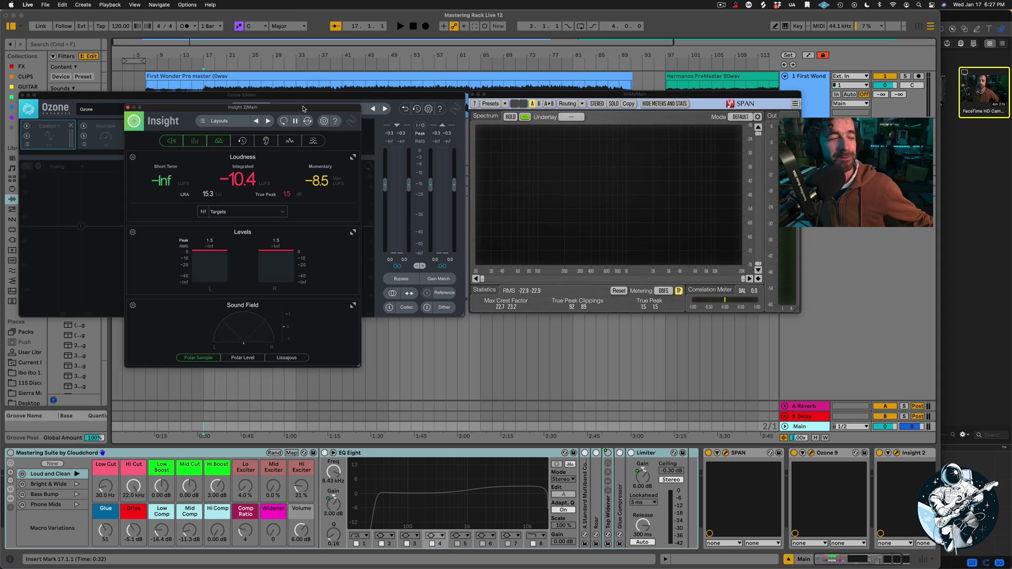
- Play First Wonder from bar 17 with the Mastering Suite rack bypassed and switch to the Session View mixer
key(space)
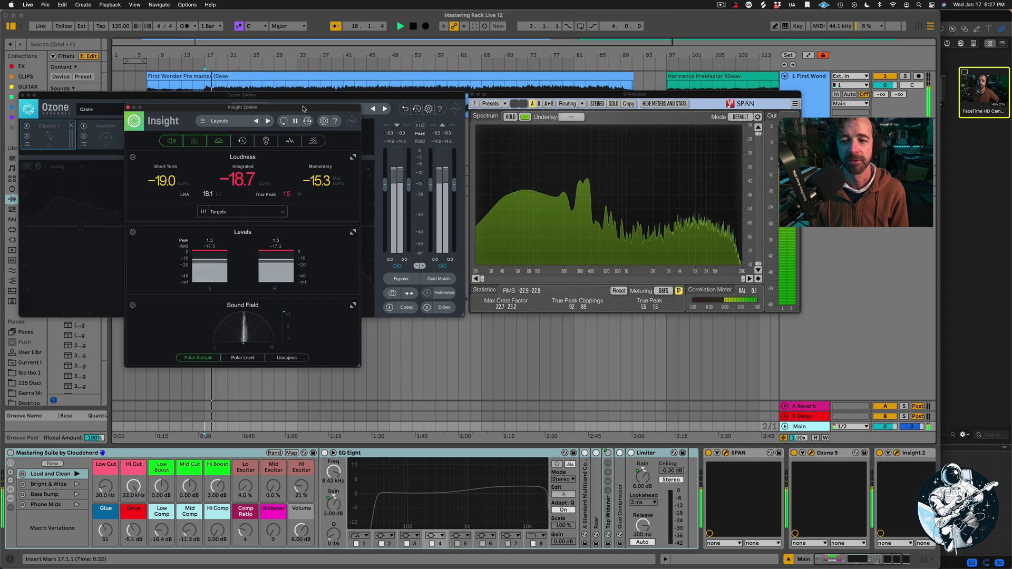
click(805, 428)
key(Tab)
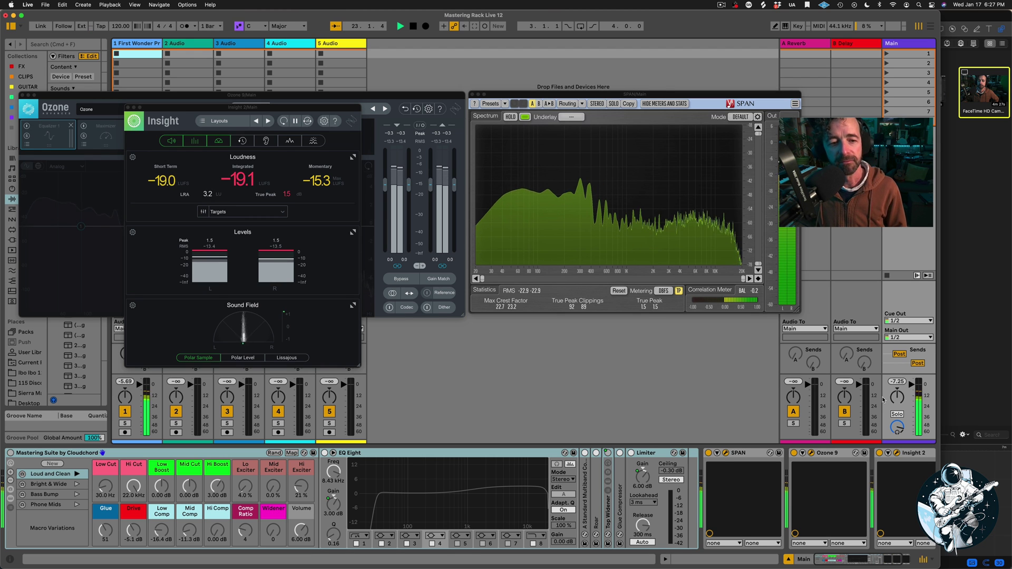
key(Tab)
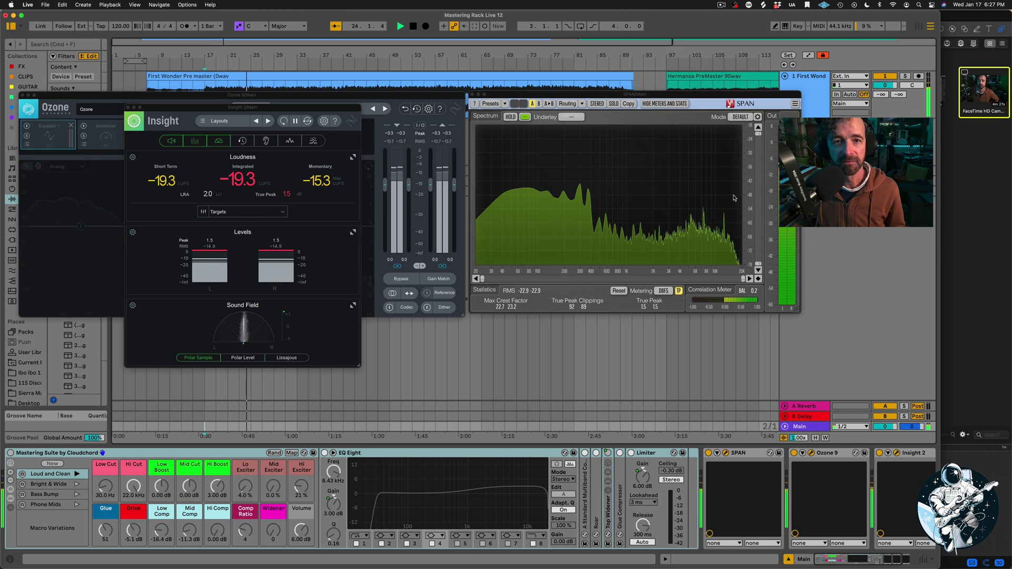
key(Tab)
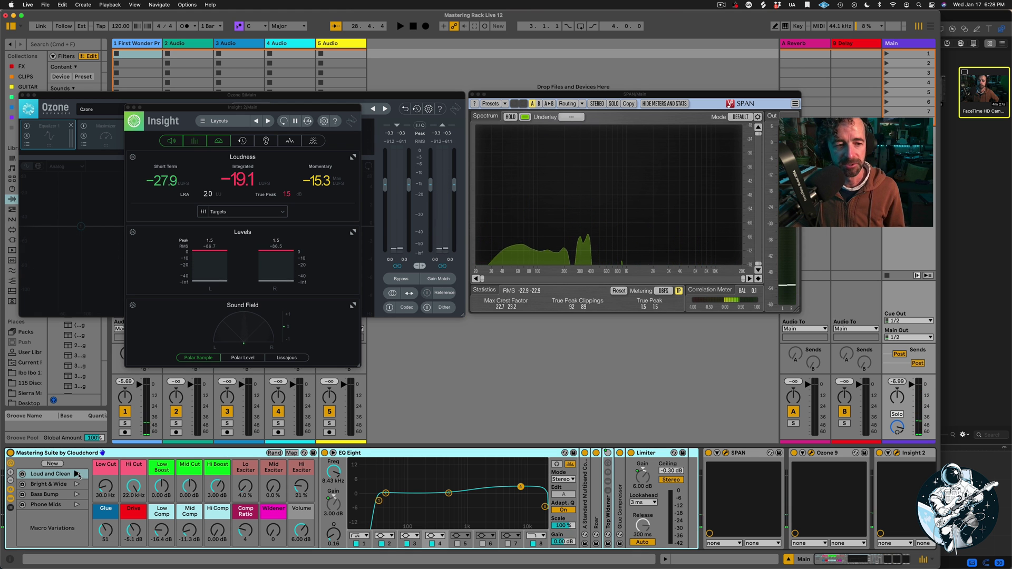
- Play the track through the active Mastering Suite rack to check loudness and spectrum, and examine the Low Cut macro
key(space)
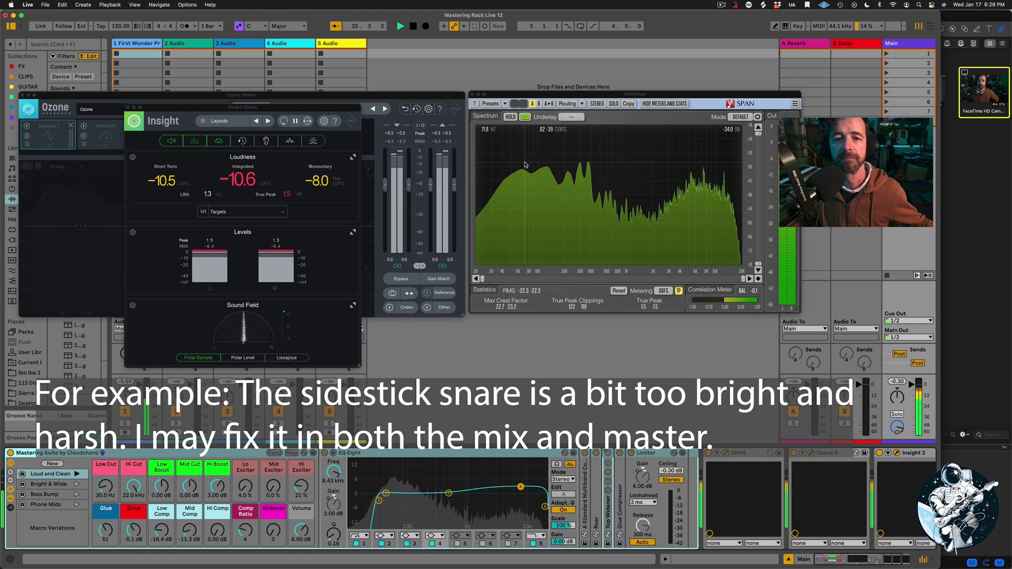
key(space)
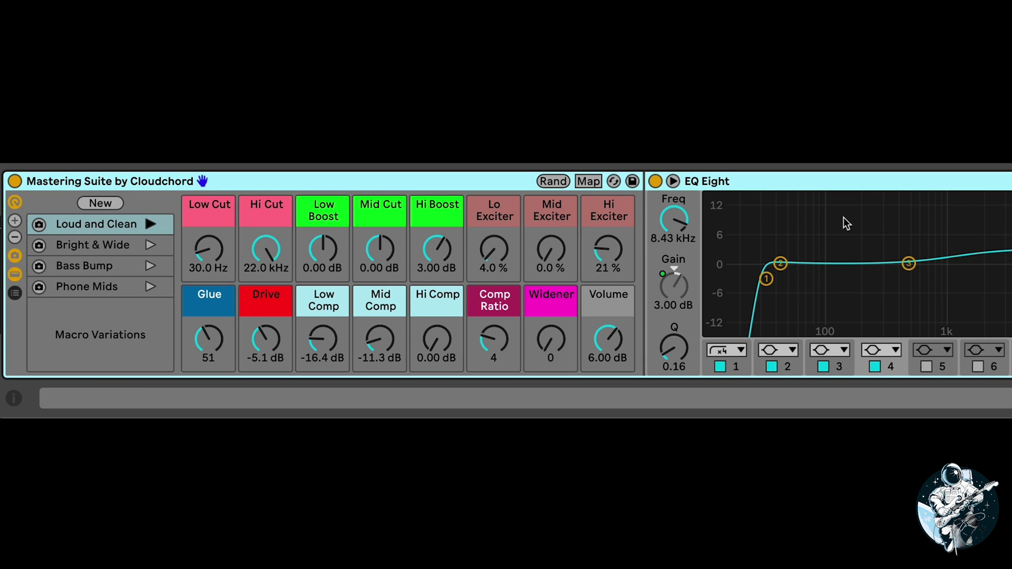
click(208, 253)
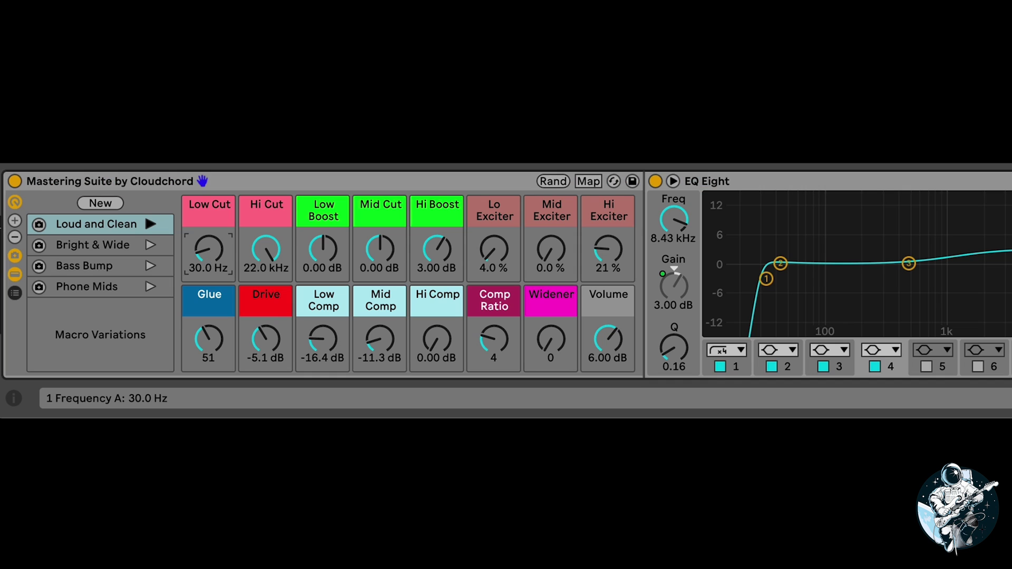
drag(207, 255, 249, 261)
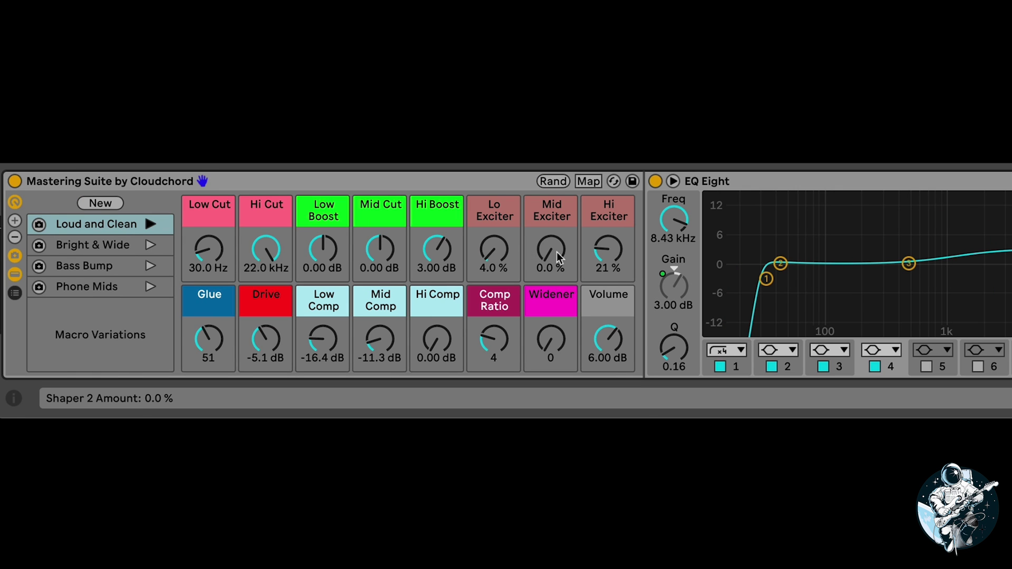
- Show Roar's expanded Low, Mid and High band view in the rack and hide all third-party plug-in windows
scroll(653, 241, right, 1)
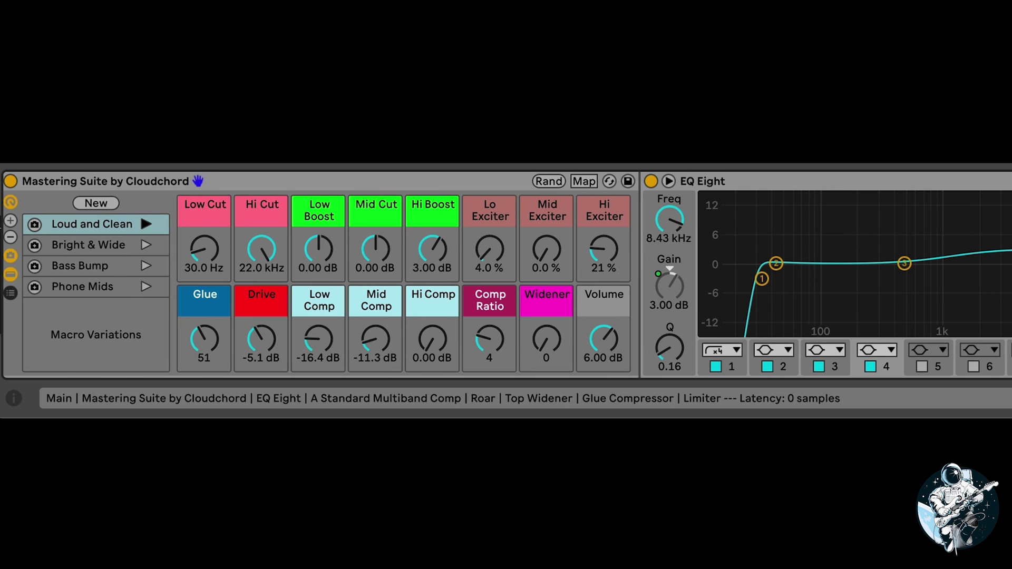
scroll(506, 274, right, 5)
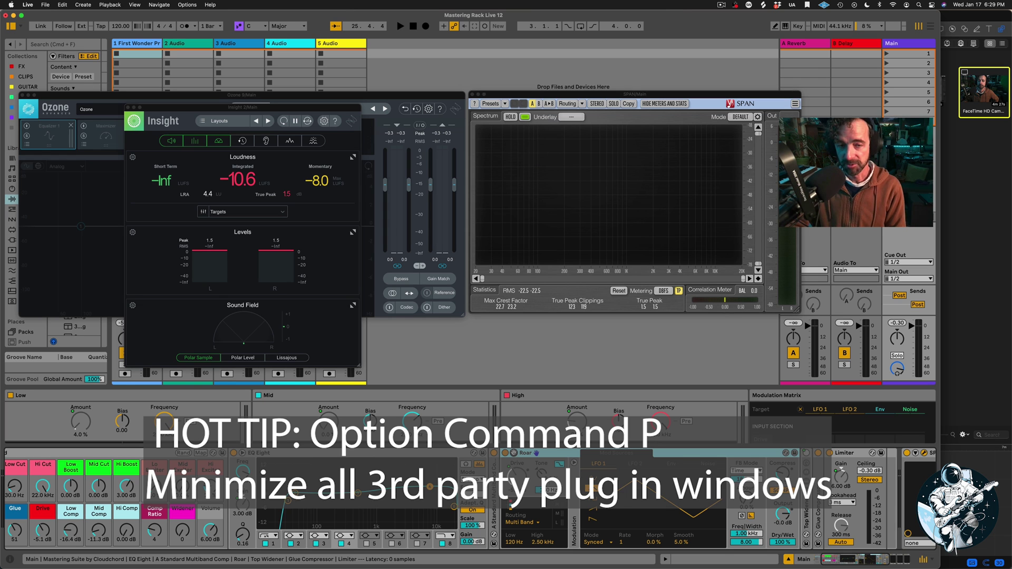
key(alt+super+p)
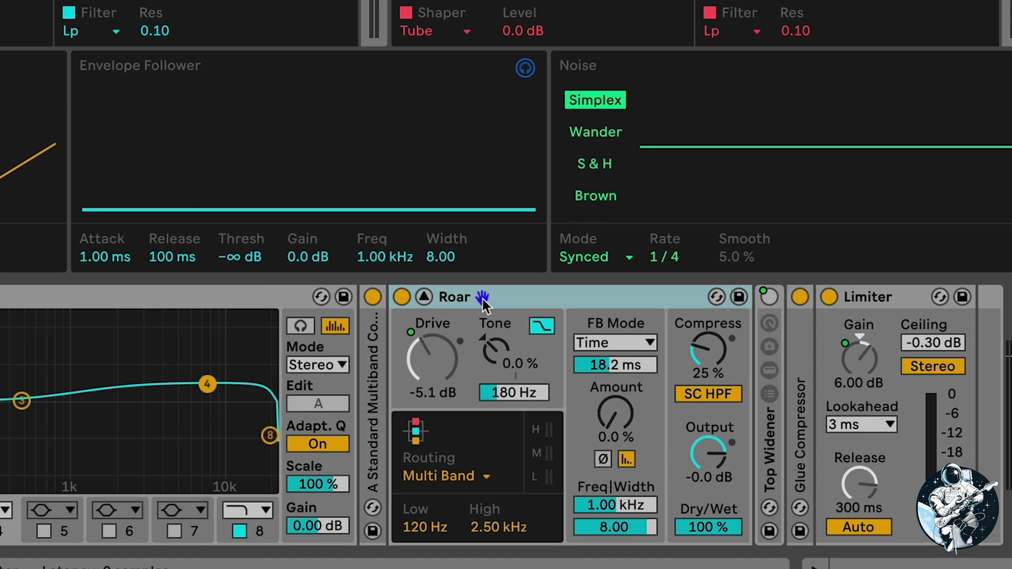
click(492, 299)
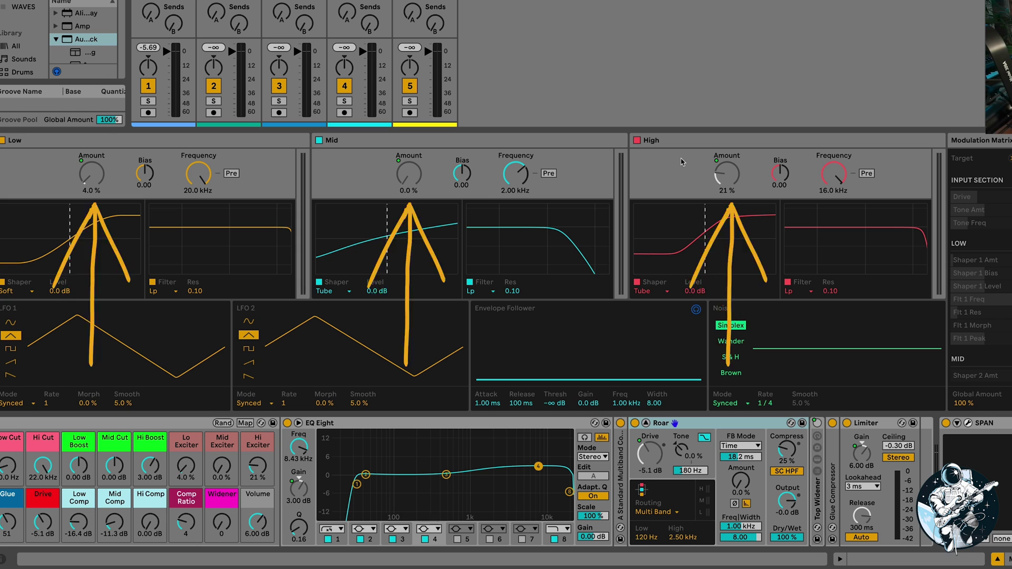
- Audition the Lo Exciter at 43% with Roar's Low band off and on, and reset the macro to 0%
key(space)
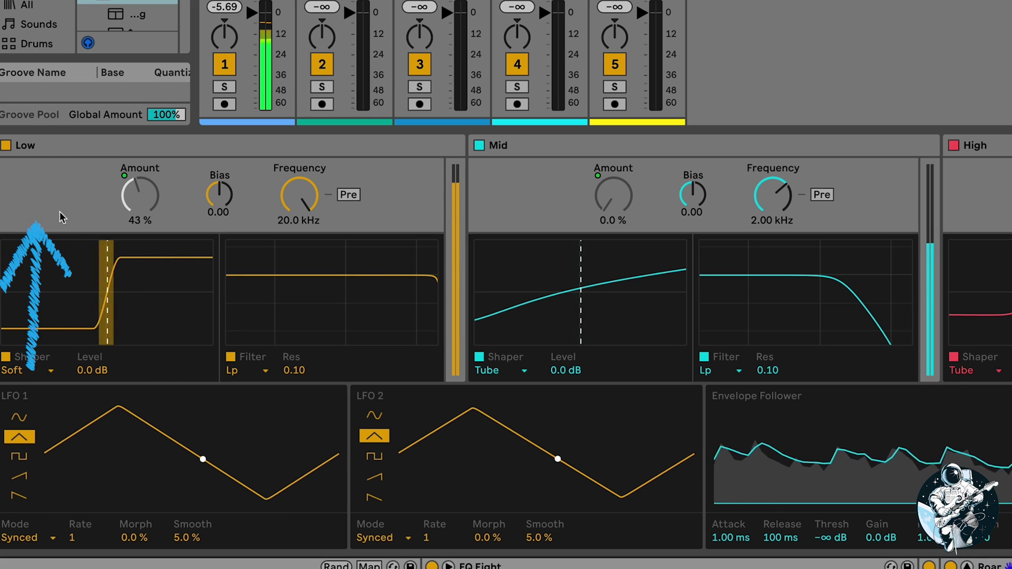
click(6, 145)
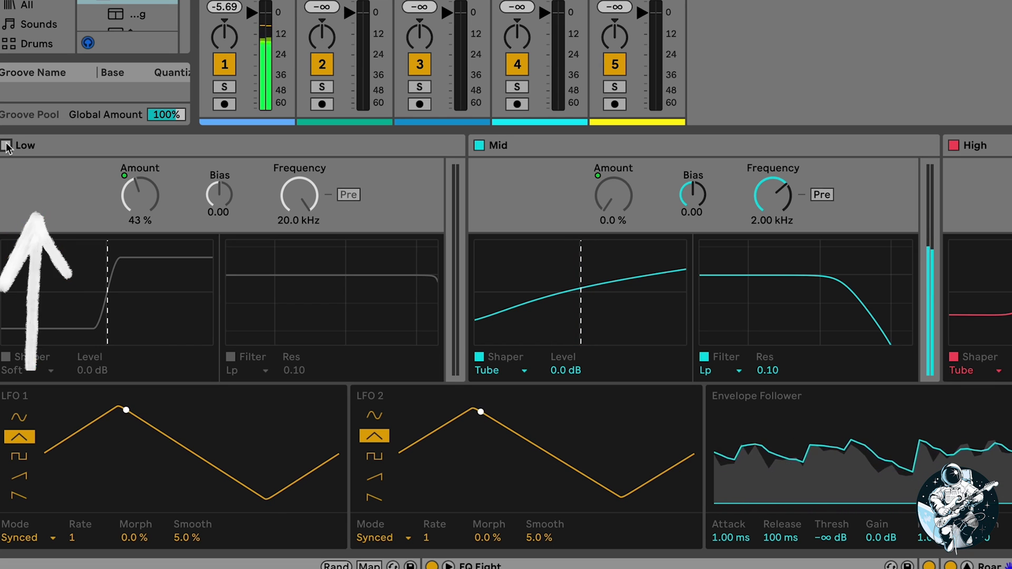
click(7, 146)
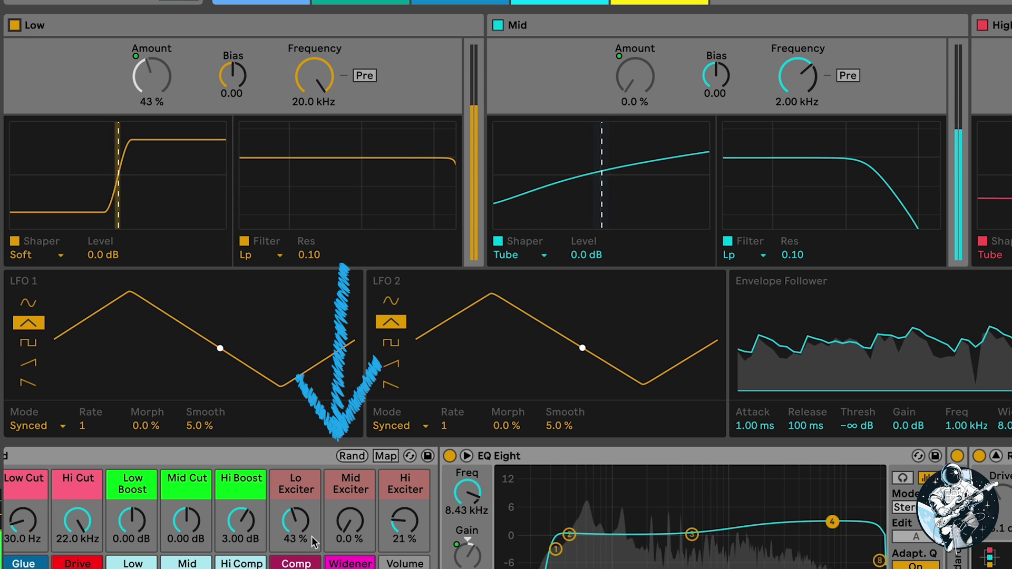
double_click(294, 535)
- Audition the Mid Exciter at 51% and the Hi Exciter at 48%, and reset both macros to 0%
drag(344, 533, 344, 507)
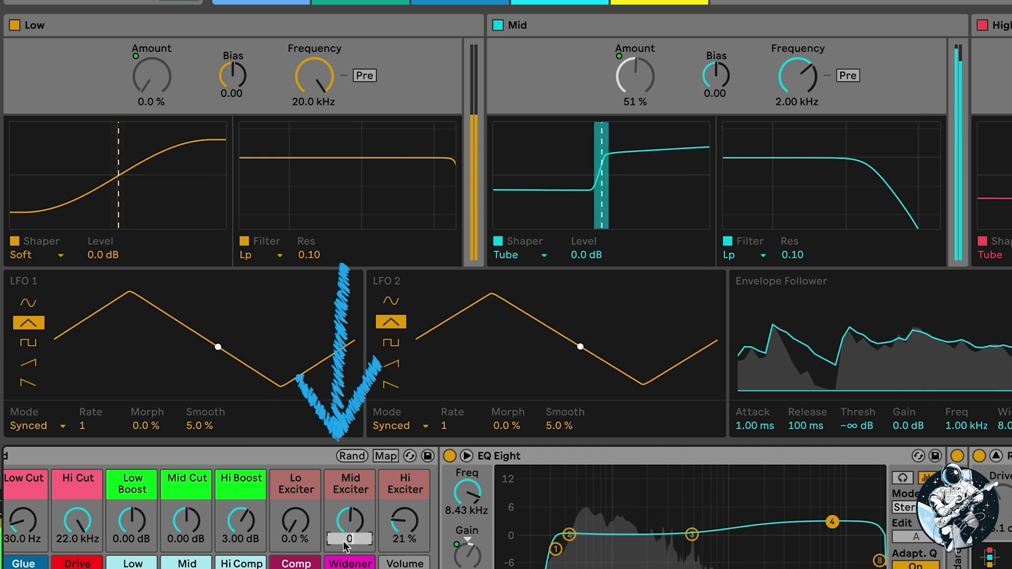
double_click(345, 539)
drag(402, 533, 401, 527)
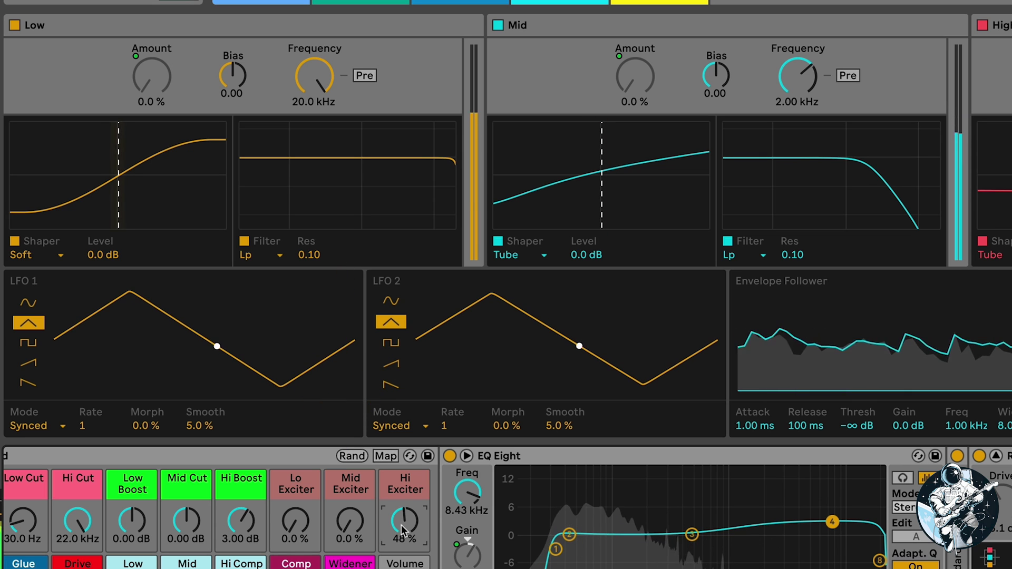
double_click(401, 527)
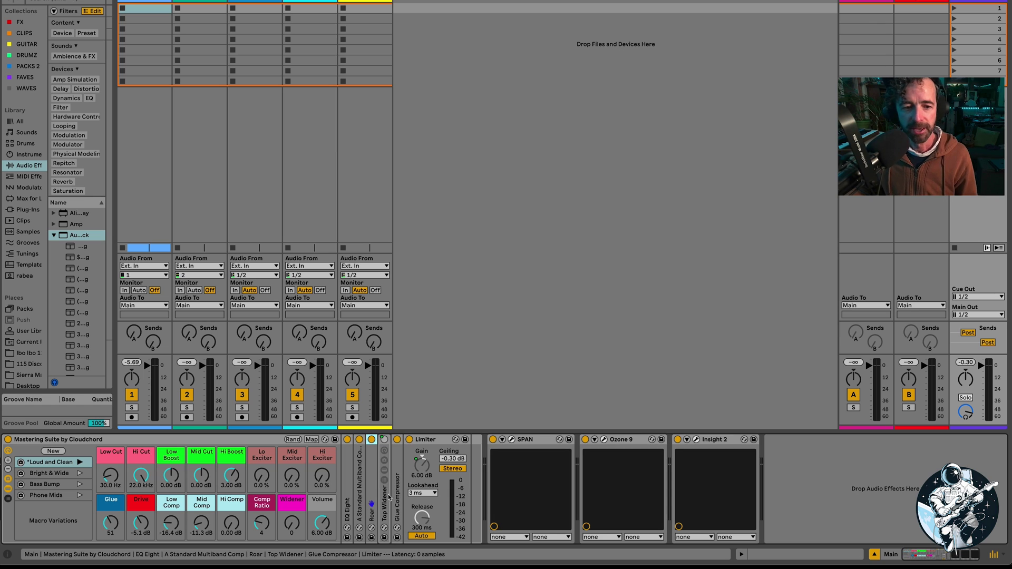
- Unfold the Top Widener, raise the Widener macro to 45 and show the wide chain's devices
double_click(384, 498)
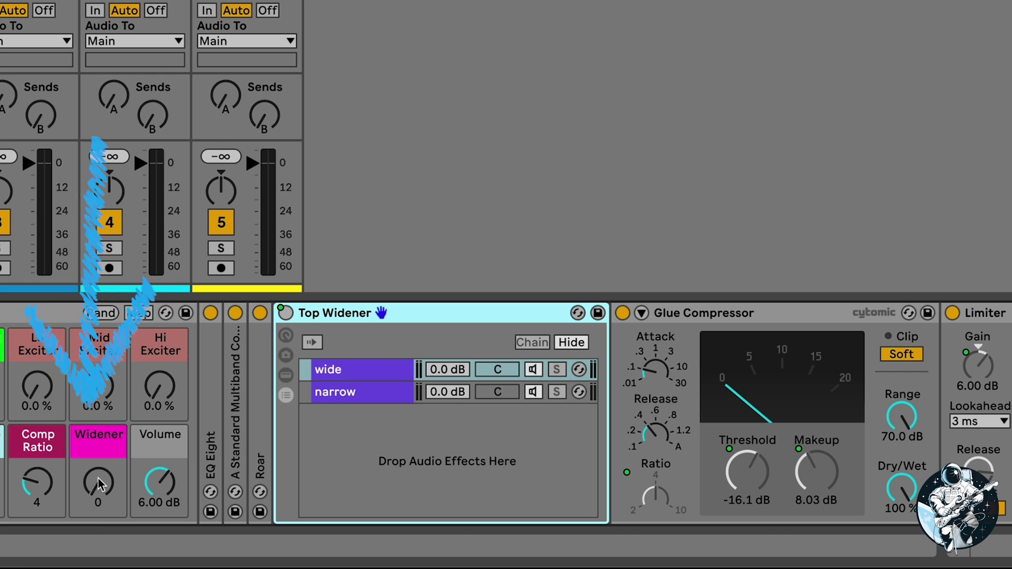
mouse_move(96, 489)
mouse_down()
mouse_move(96, 427)
mouse_move(96, 469)
mouse_up()
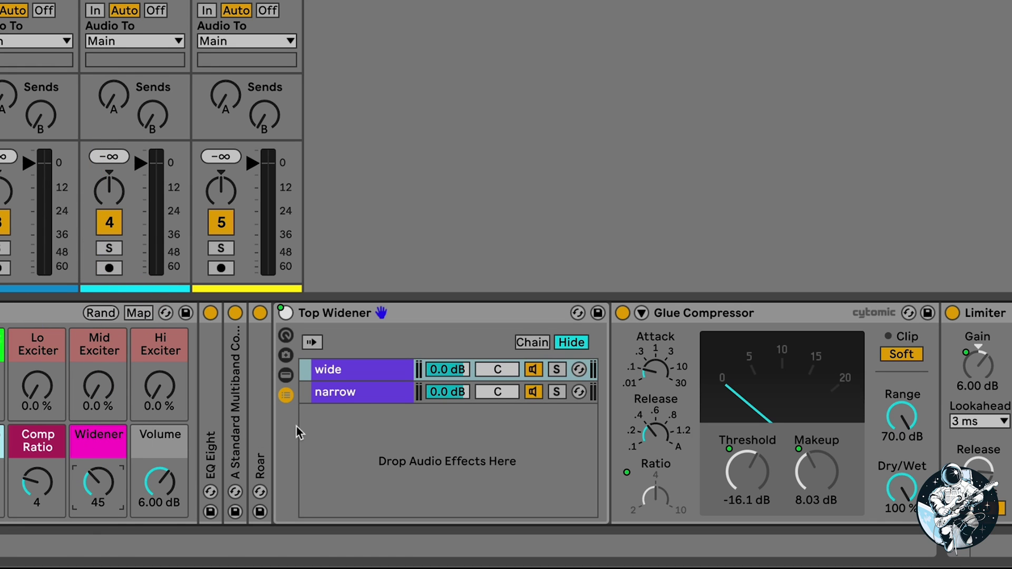
click(361, 376)
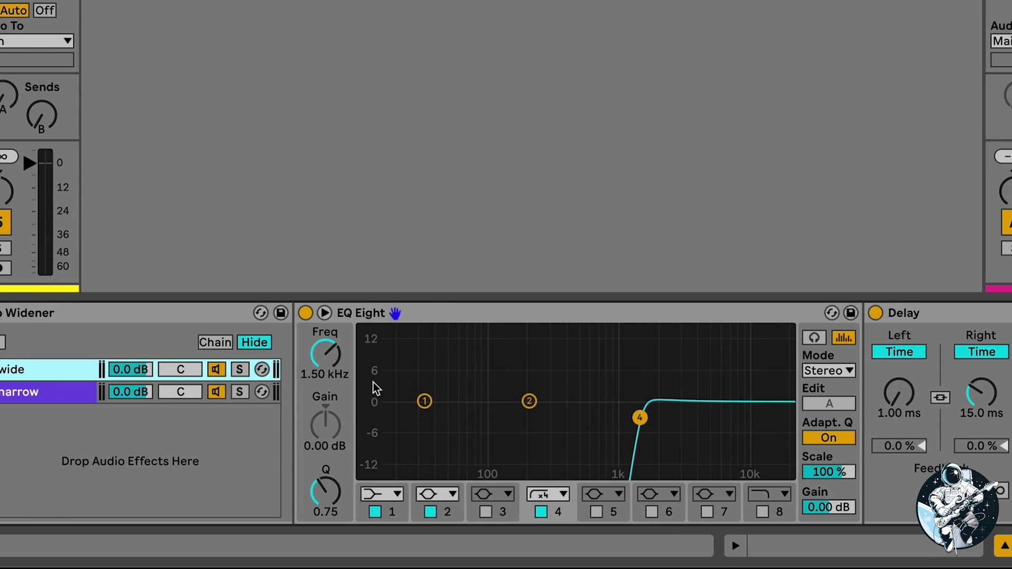
- Examine the devices in the Top Widener's wide and narrow chains, and reset the Widener macro to 0
scroll(489, 421, right, 3)
scroll(532, 319, left, 5)
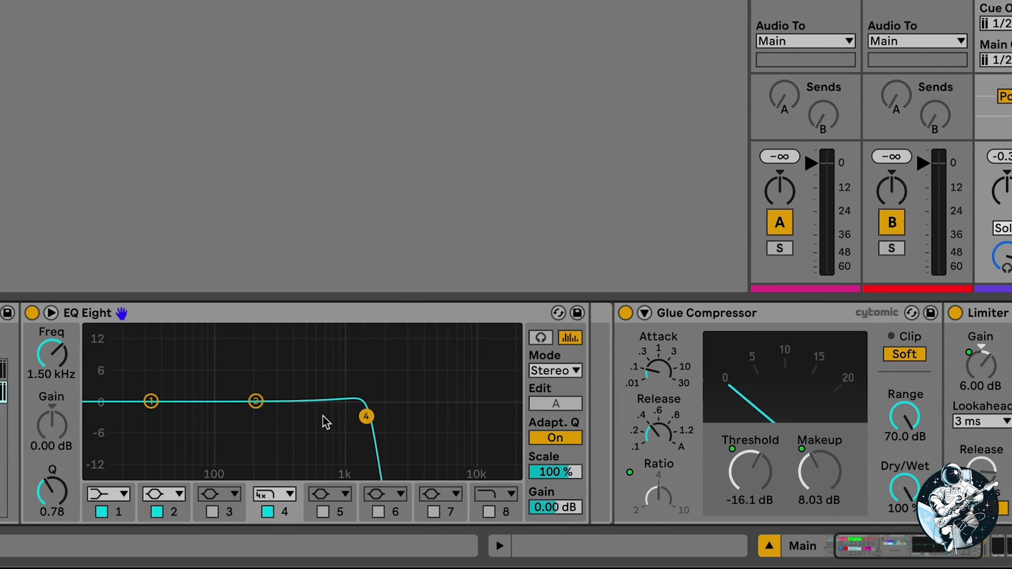
scroll(298, 417, right, 2)
scroll(292, 417, left, 5)
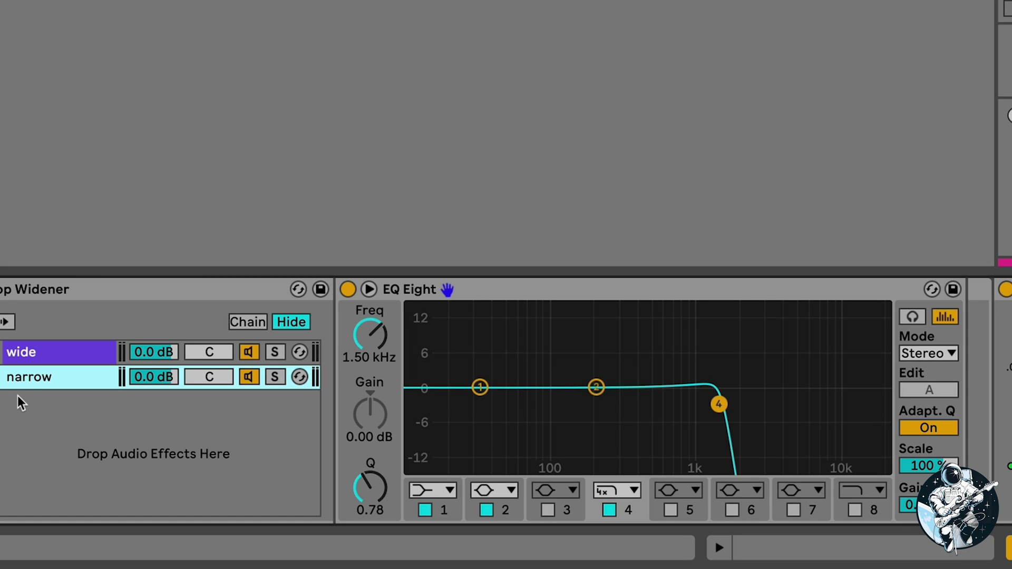
key(0)
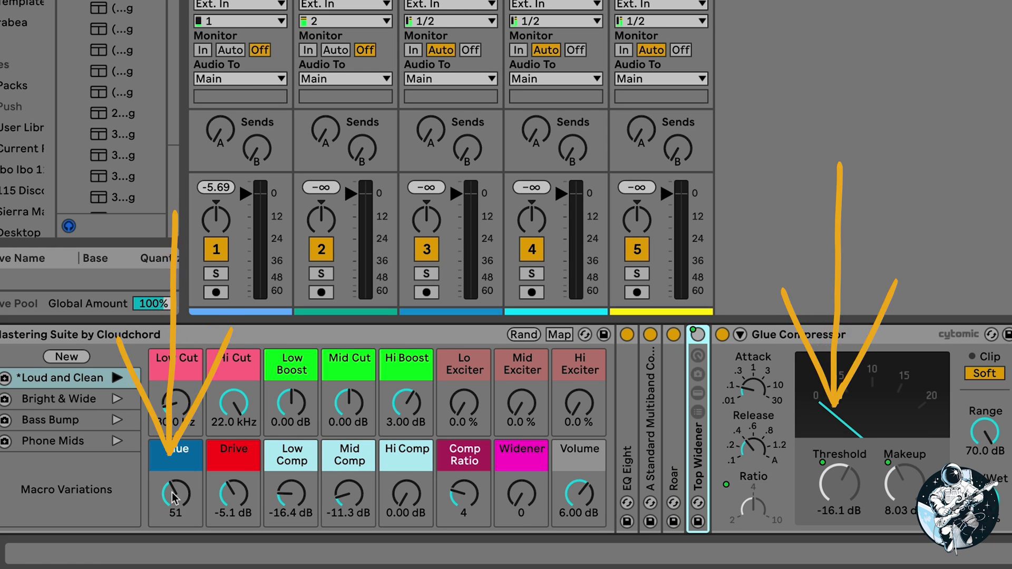
- Unfold A Standard Multiband Comp and set the Low Comp and Hi Comp macros to 0.00 dB while auditioning the track
double_click(678, 437)
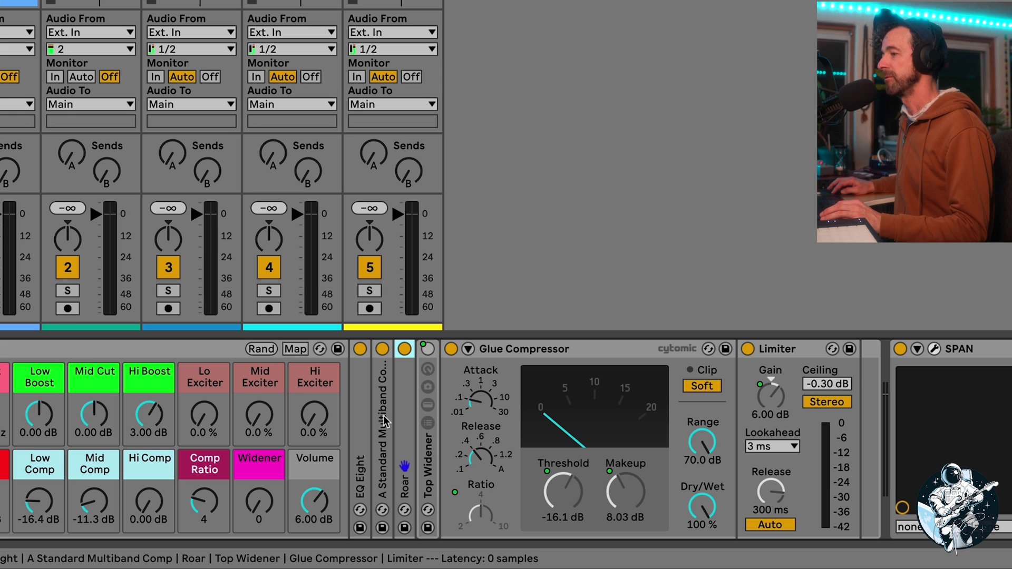
double_click(336, 463)
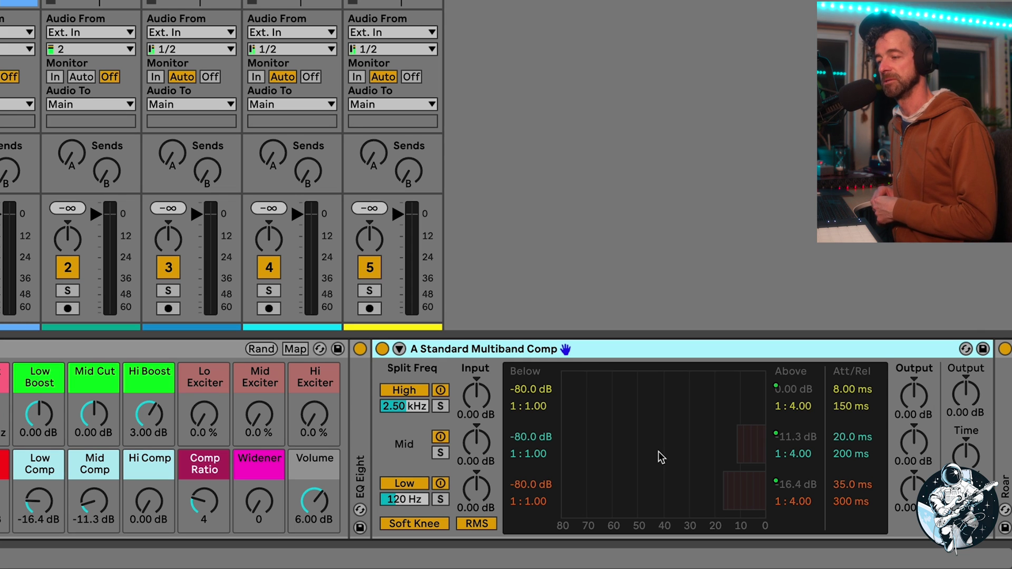
drag(39, 501, 43, 475)
key(space)
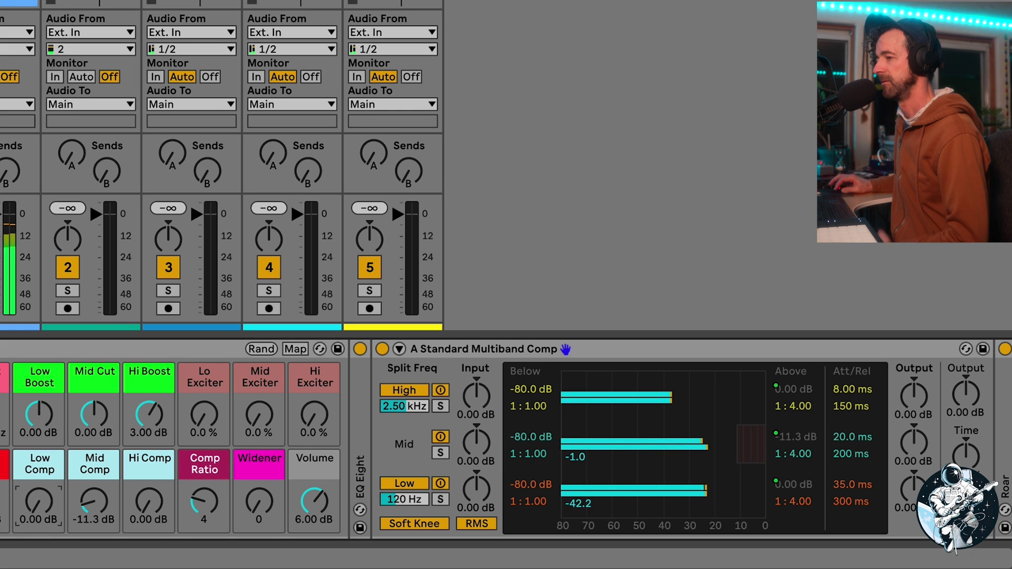
drag(155, 517, 153, 475)
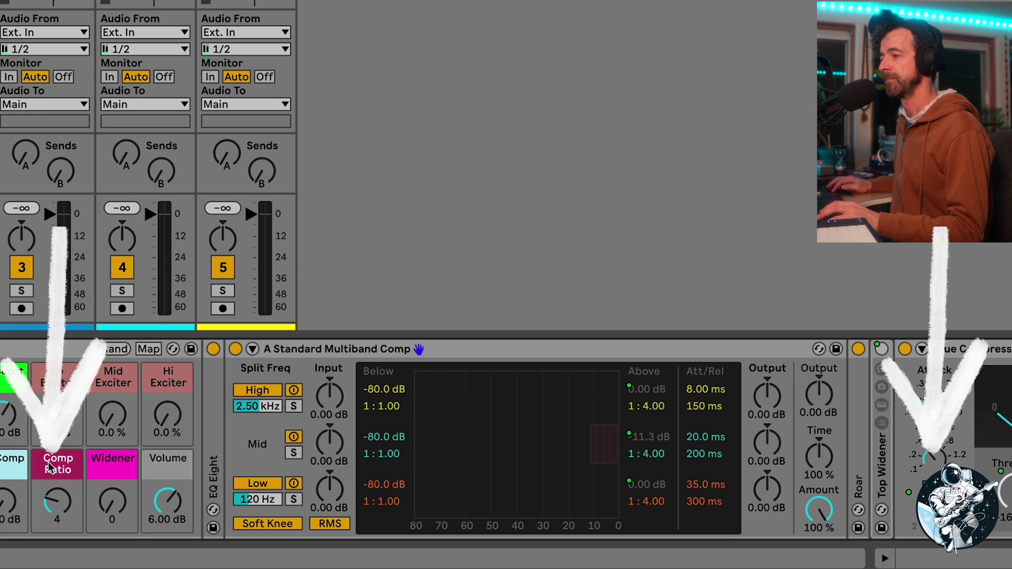
- Lower the mastering rack's Volume macro to 5.86 dB
scroll(96, 498, right, 1)
scroll(96, 497, left, 1)
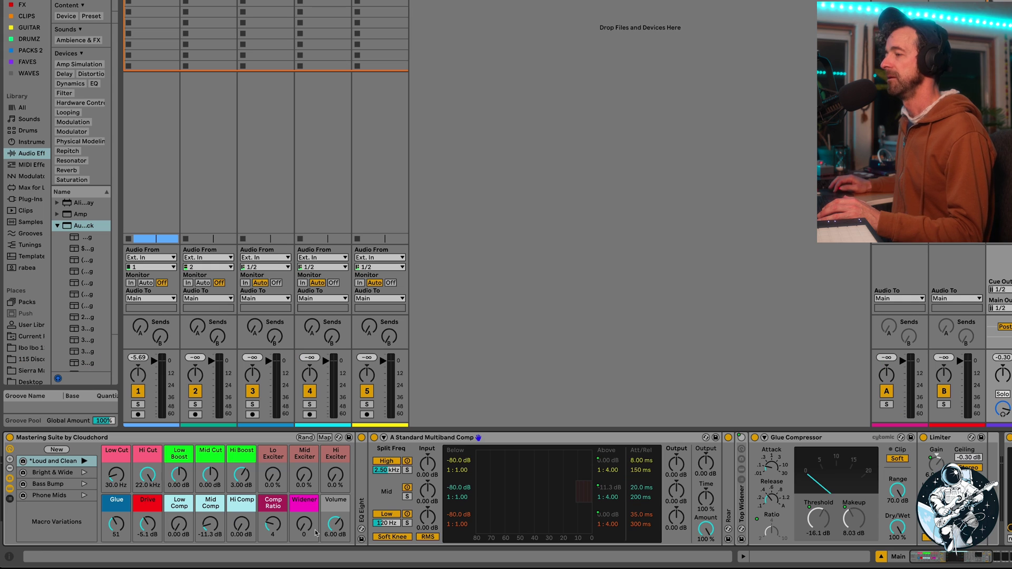
drag(334, 531, 334, 551)
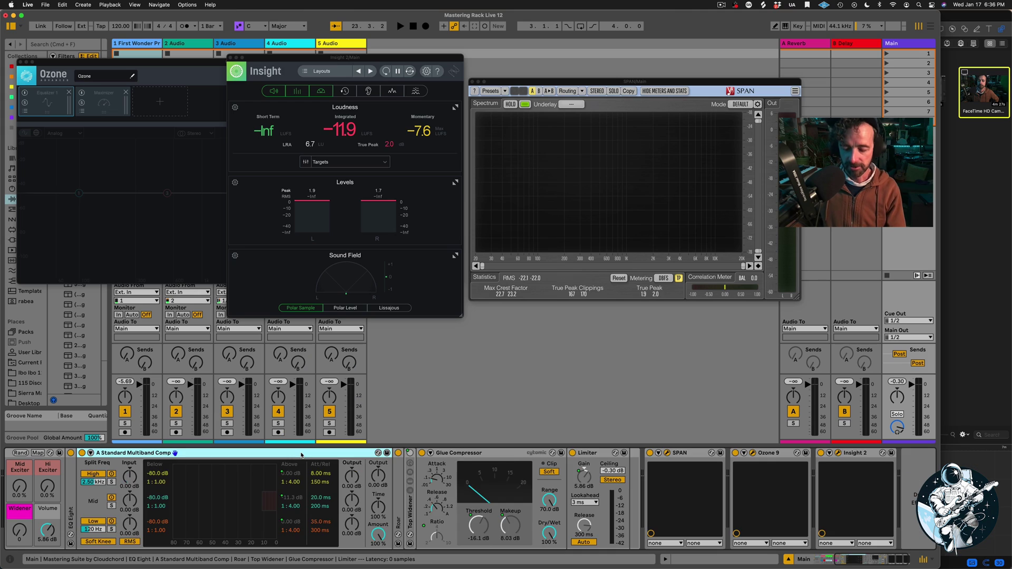
- Fold the multiband compressor and the Glue Compressor in the mastering rack
double_click(301, 454)
double_click(213, 454)
scroll(212, 456, left, 3)
- Arrange the floating plug-in windows with Insight beside SPAN and SPAN overlapping Ozone
drag(180, 59, 258, 235)
mouse_move(313, 59)
mouse_down()
mouse_move(299, 53)
mouse_move(308, 54)
mouse_up()
drag(562, 81, 644, 155)
drag(408, 52, 394, 168)
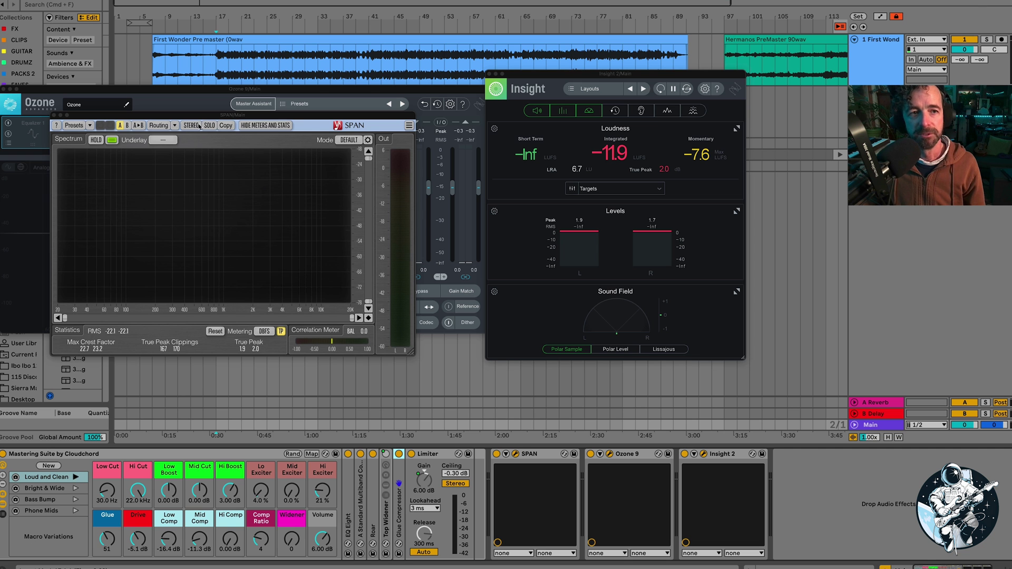
- Audition the track with the Loud and Clean variation, and recall the Bright & Wide variation for comparison
key(space)
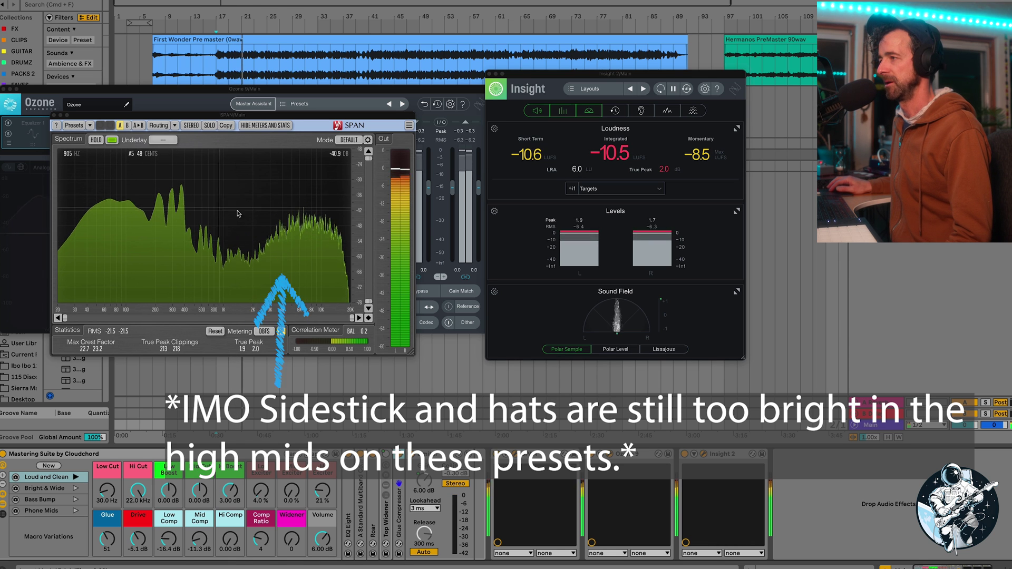
key(space)
click(76, 489)
key(space)
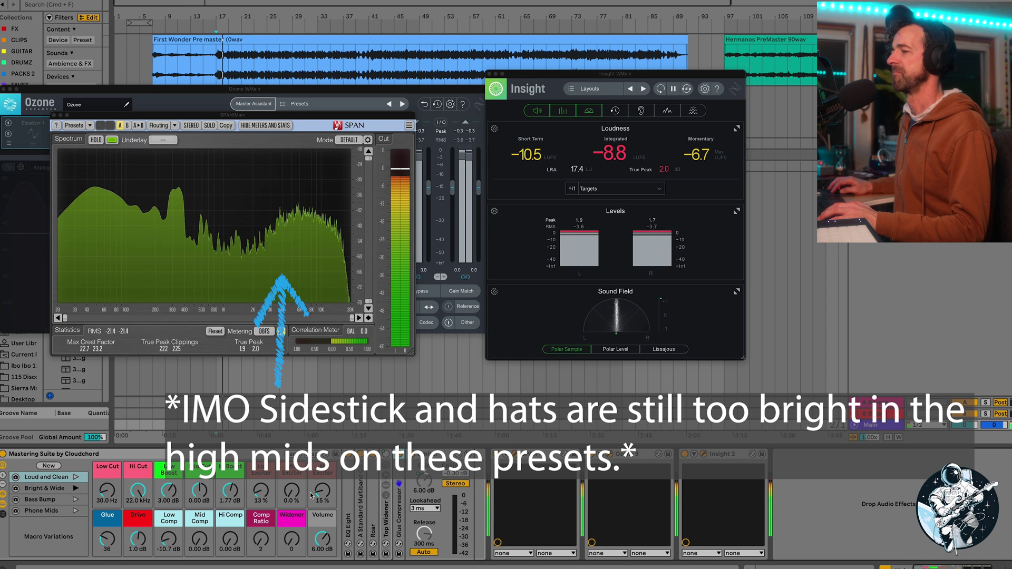
- Set Hi Exciter to 35 % and Widener to 127, and overwrite the Bright & Wide variation with these settings
drag(323, 491, 323, 486)
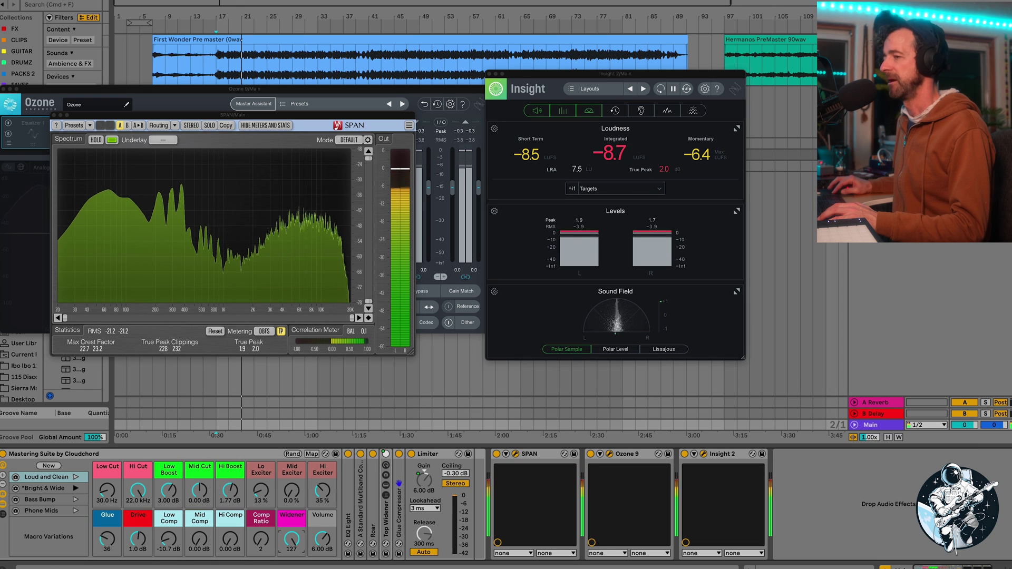
click(16, 489)
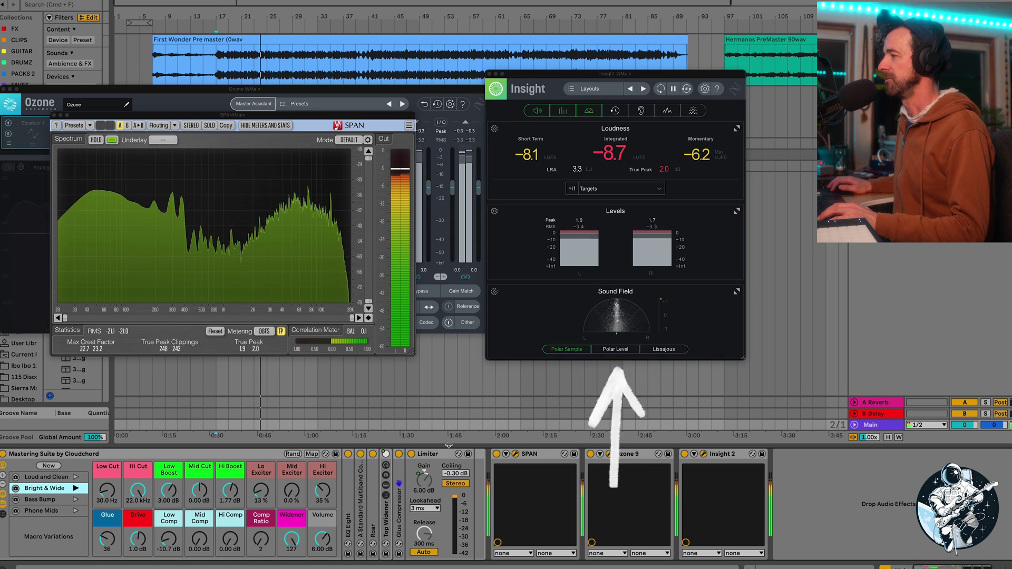
- Enlarge Insight's Sound Field display and lower the Widener macro to 6 during playback
click(736, 292)
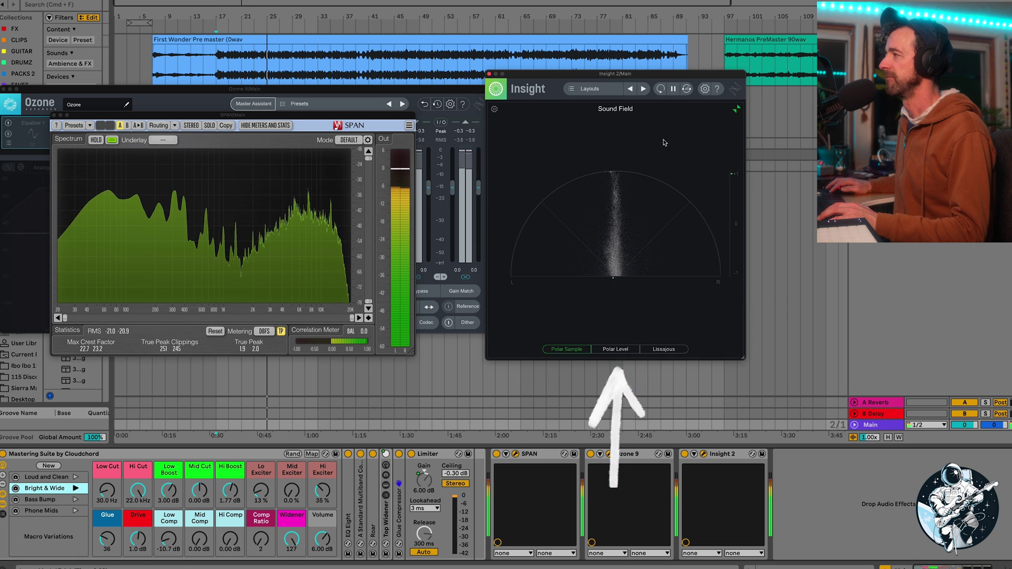
click(292, 539)
drag(288, 538, 289, 568)
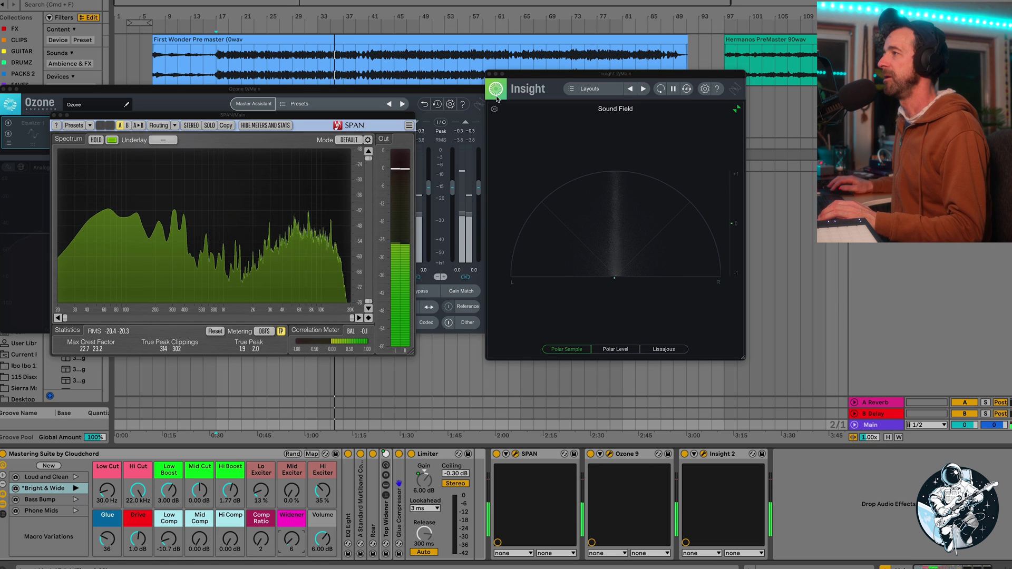
- Audition the Hermanos PreMaster 90wav clip from near its start with the Main rack's Bass Bump variation
scroll(771, 60, right, 3)
click(667, 58)
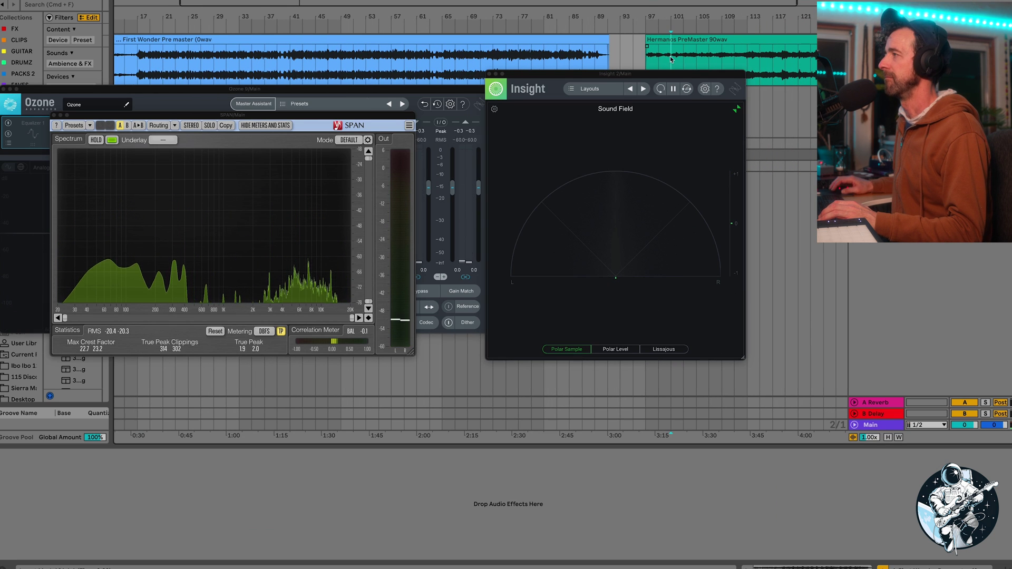
click(871, 426)
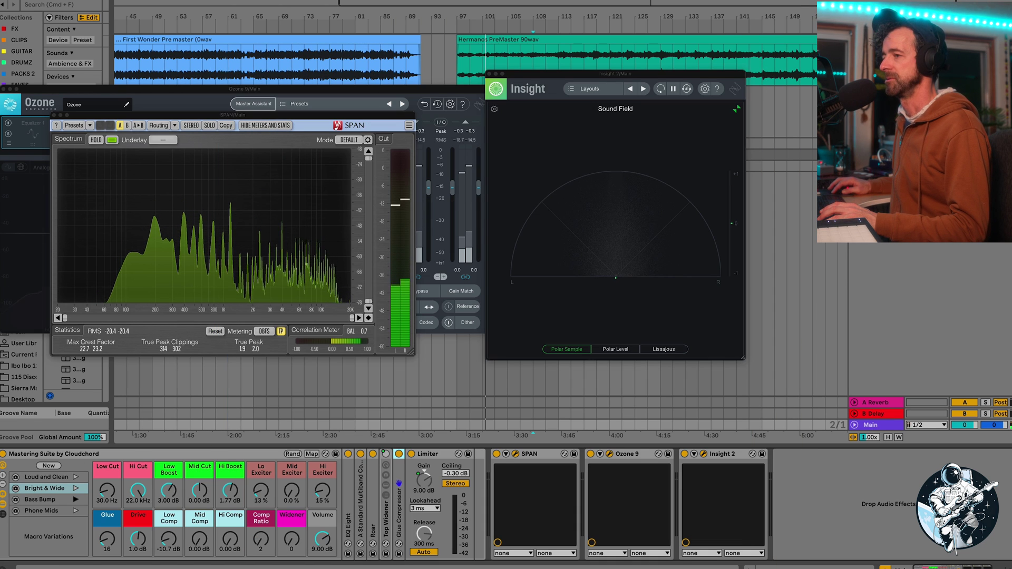
- Bypass the mastering rack and play the Hermanos PreMaster 90wav clip from about bar 113
click(3, 454)
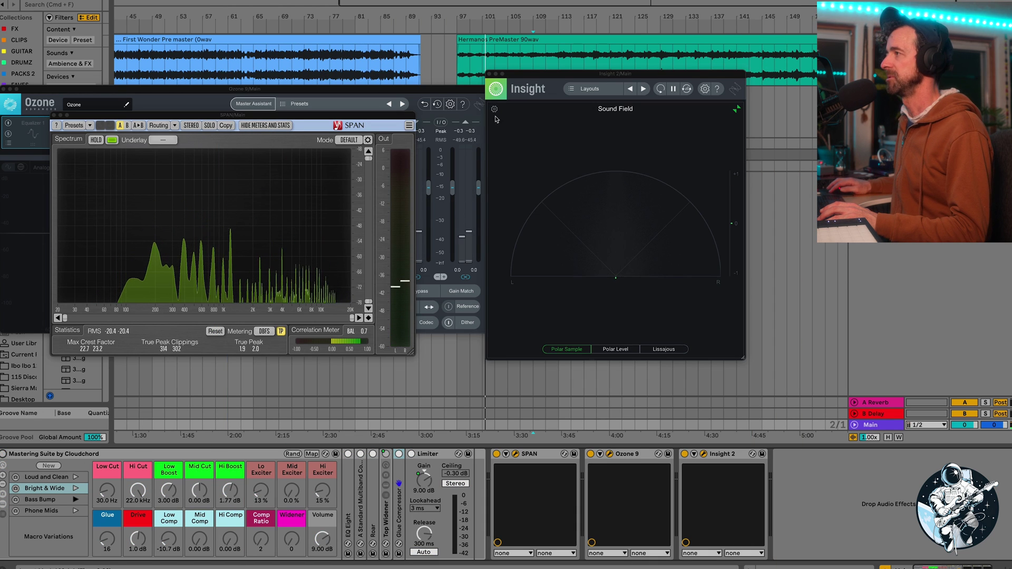
click(565, 59)
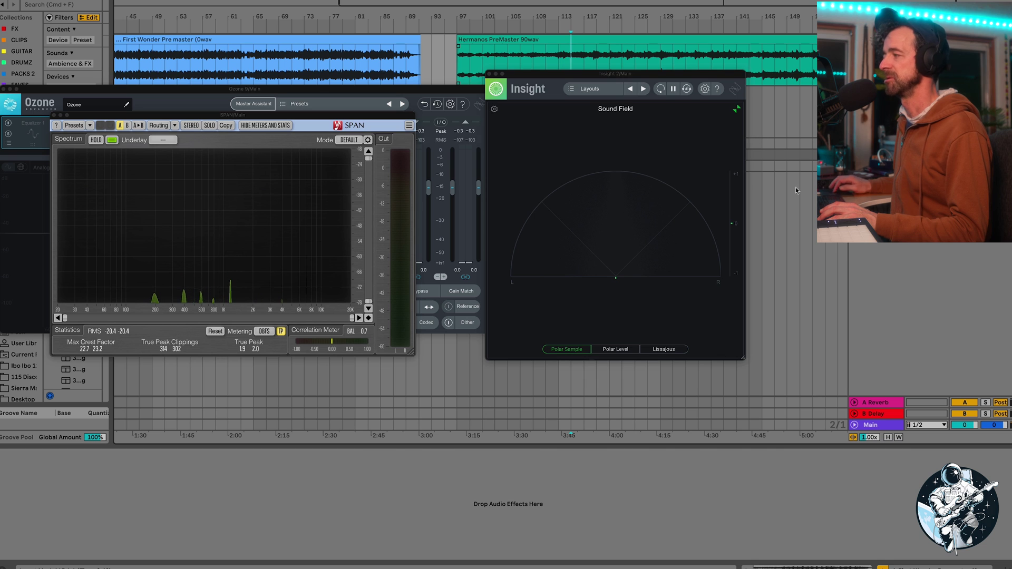
click(889, 426)
key(space)
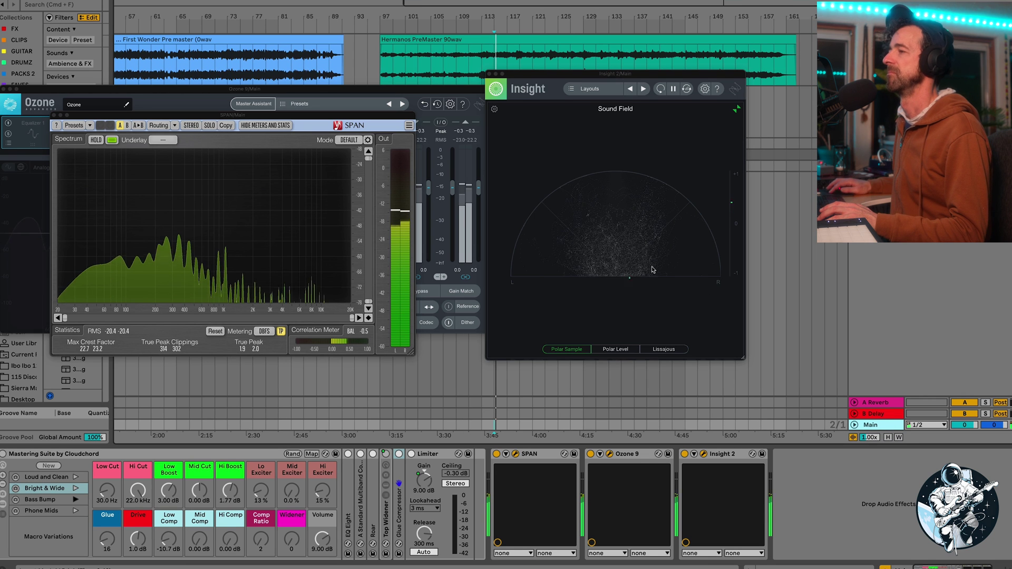
- Move the Insight and SPAN windows farther apart, and reactivate the mastering rack to compare the processed sound
drag(582, 78, 623, 76)
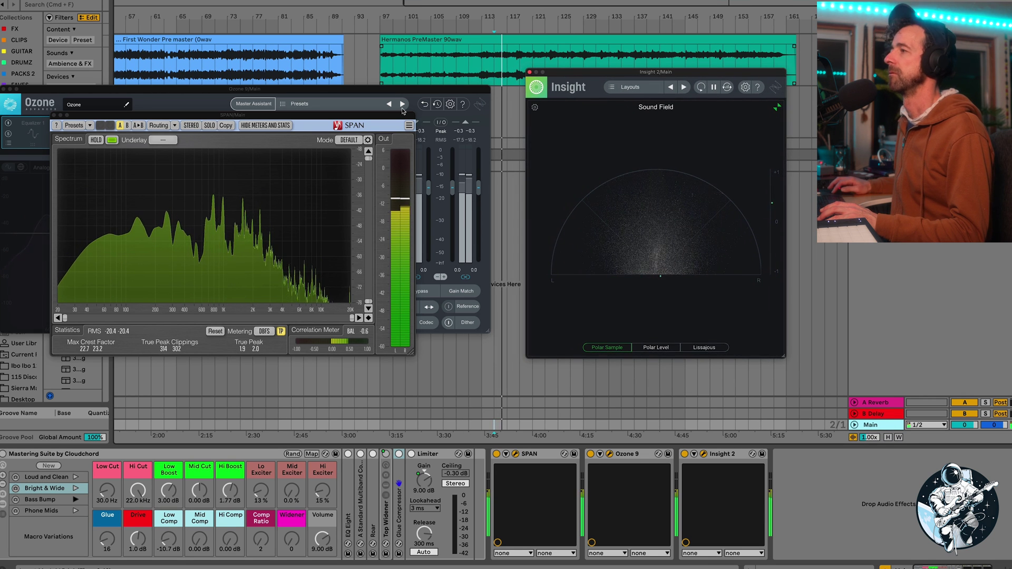
drag(376, 114, 353, 98)
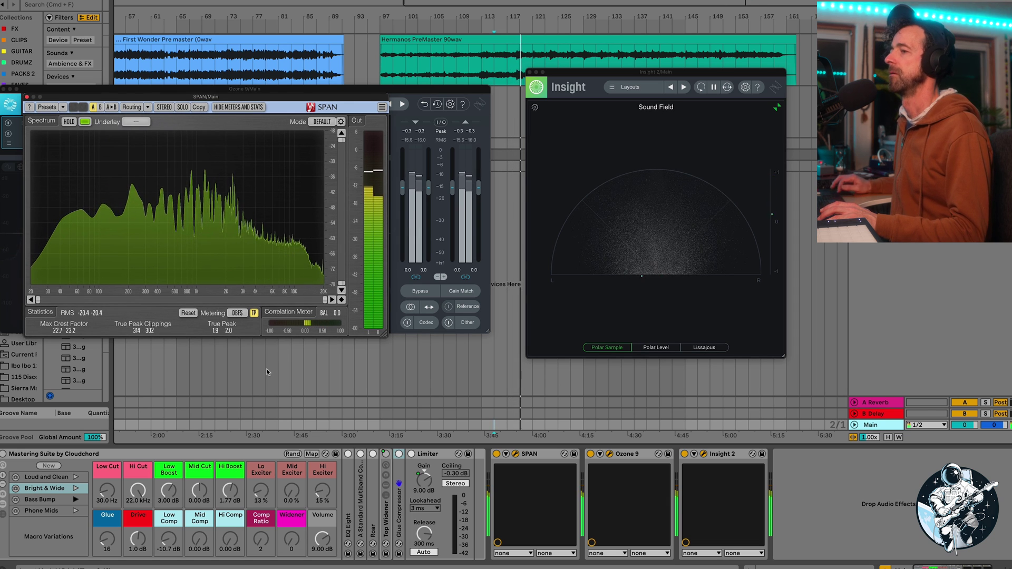
click(4, 455)
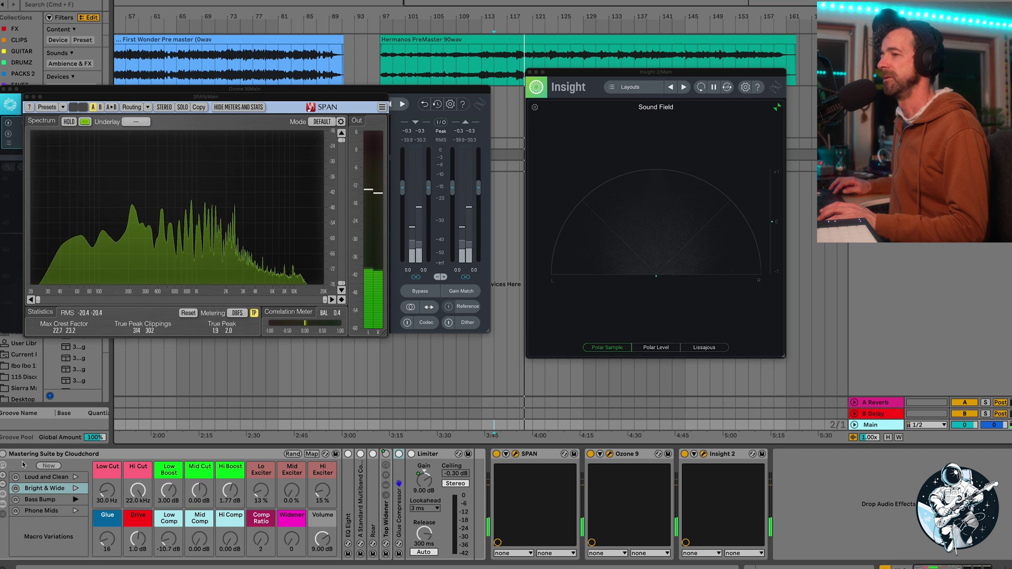
click(5, 454)
key(space)
key(space)
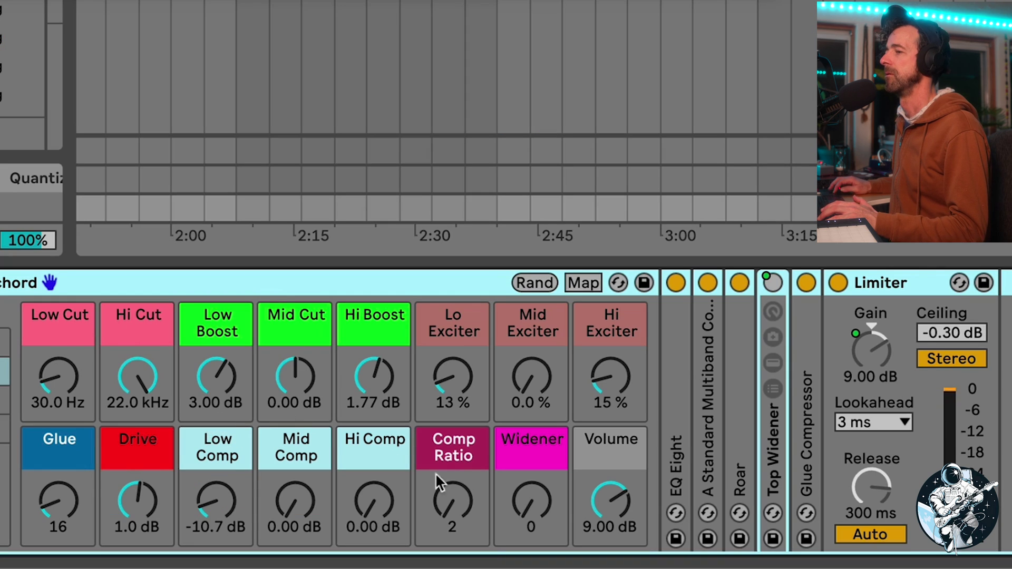
- Set the rack's Glue macro to 13 and the Low Boost macro to 0.00 dB
drag(56, 492, 56, 495)
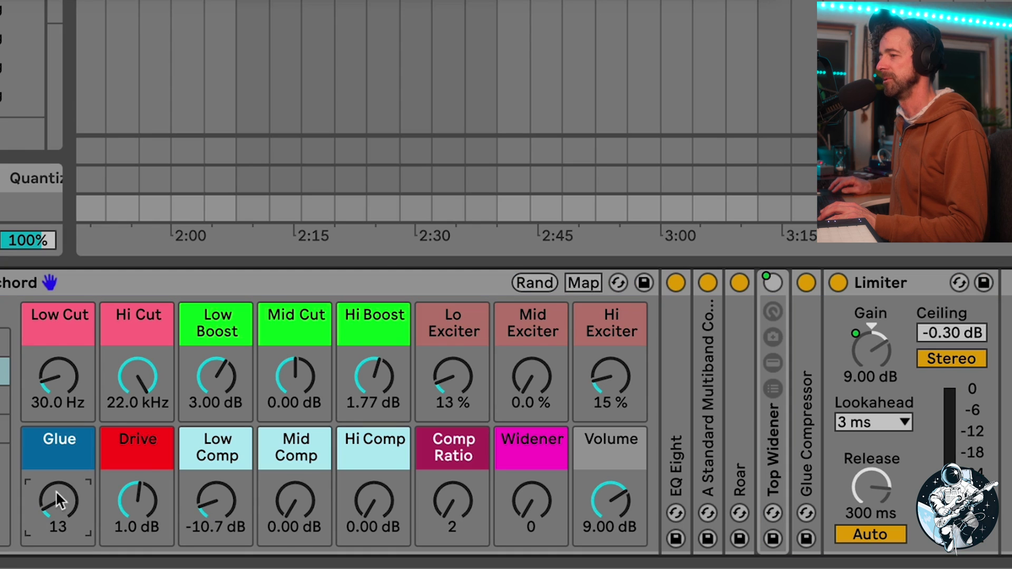
click(194, 495)
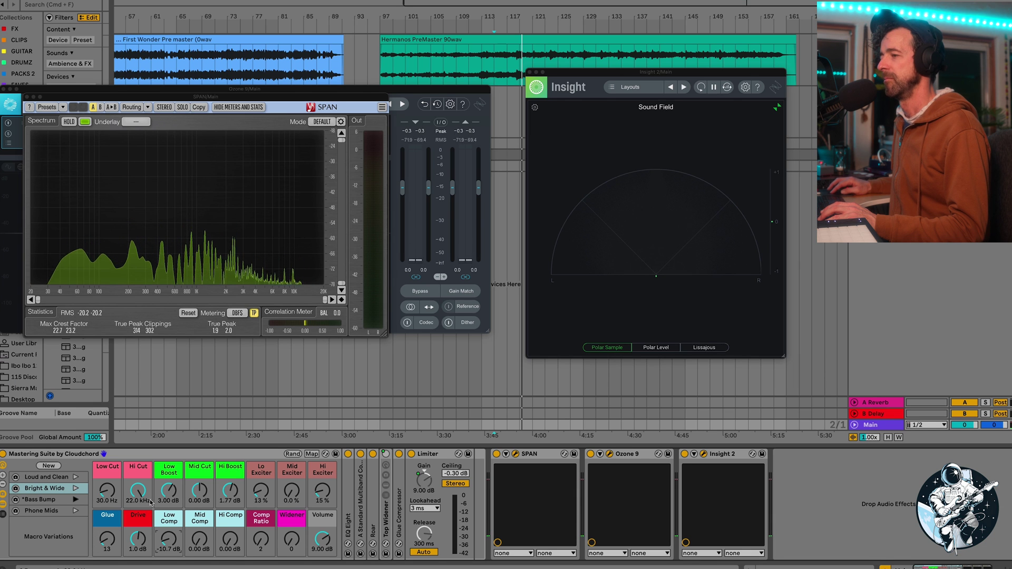
drag(168, 492, 168, 489)
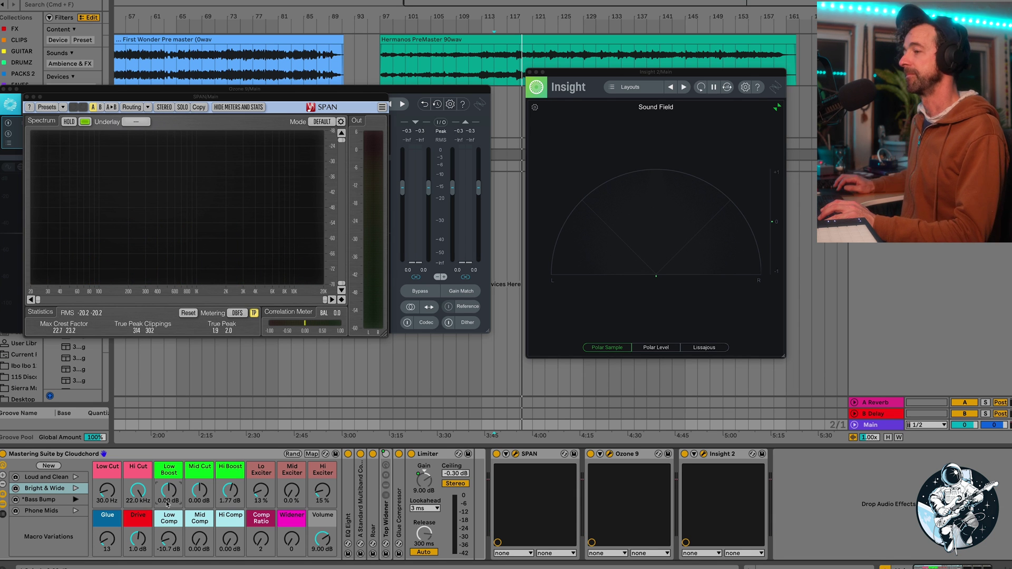
- Play the clip with the adjusted Bass Bump settings, and recall the Phone Mids variation
key(space)
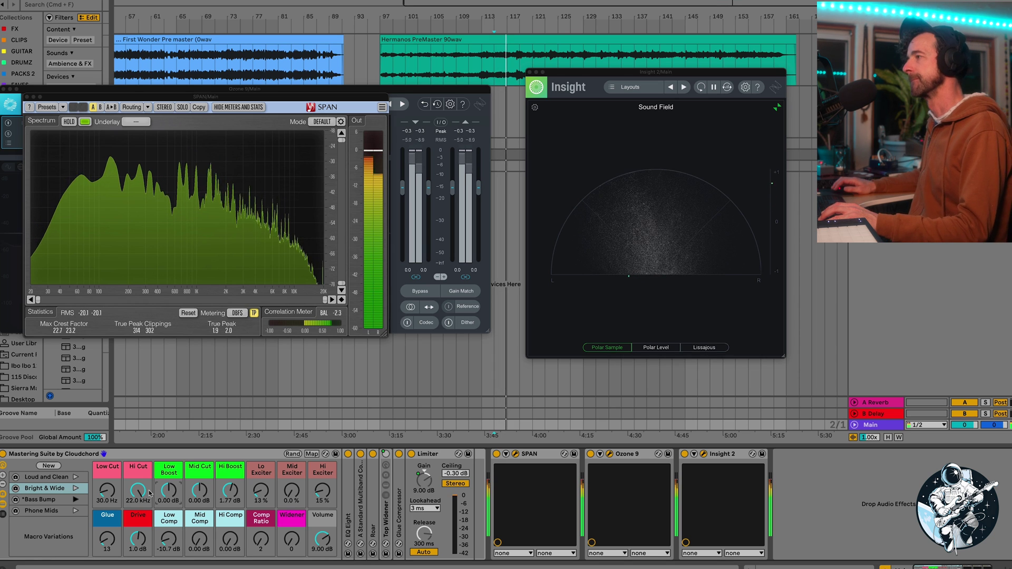
click(76, 511)
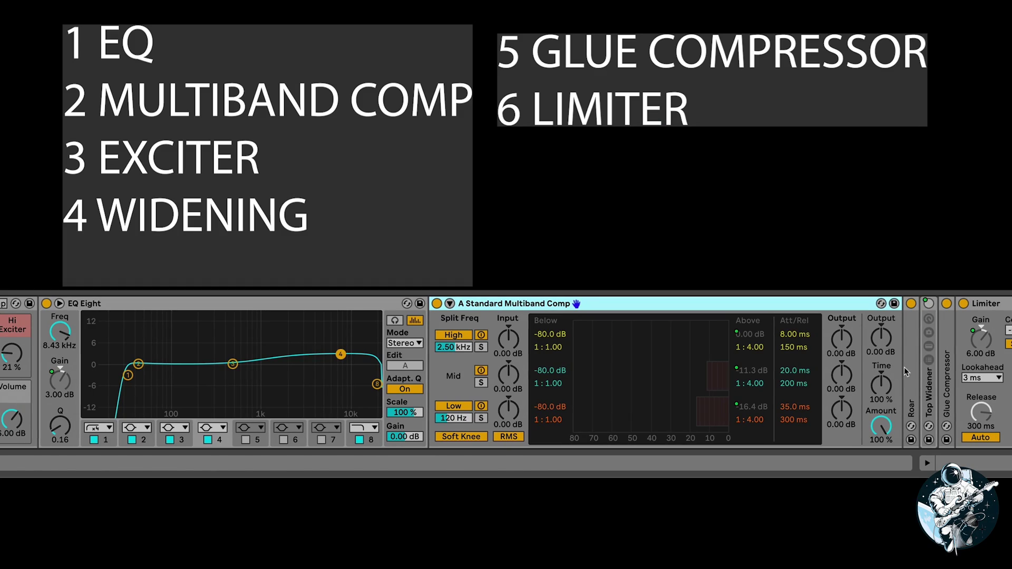
- Unfold Roar, the Top Widener and the Glue Compressor in the mastering rack to show the signal chain
double_click(911, 363)
scroll(913, 367, right, 4)
double_click(917, 364)
scroll(610, 366, right, 5)
double_click(838, 363)
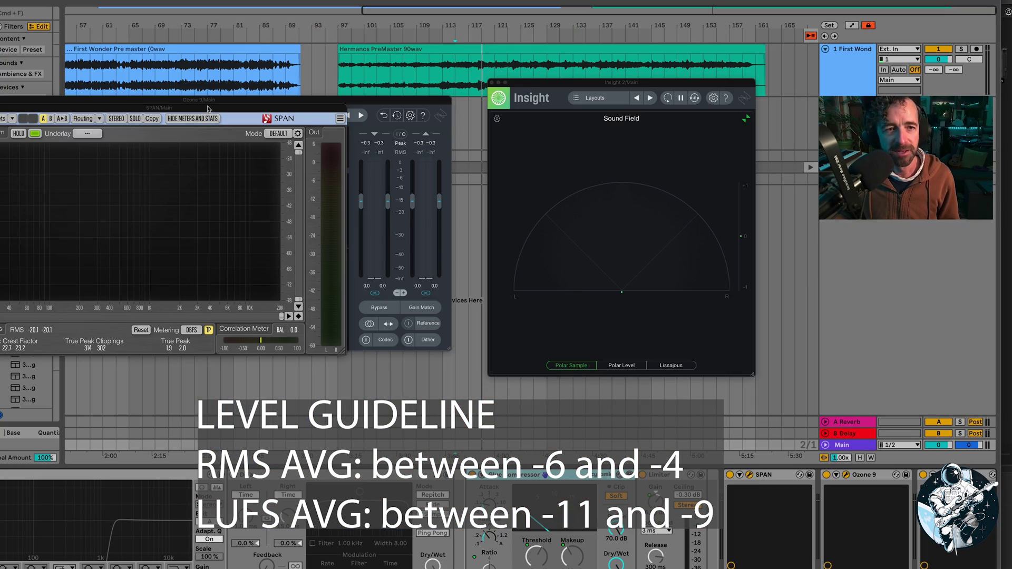
- Reposition the SPAN window beside Insight and restore Insight's full layout with loudness, levels and sound field
drag(208, 109, 323, 128)
click(711, 139)
click(744, 122)
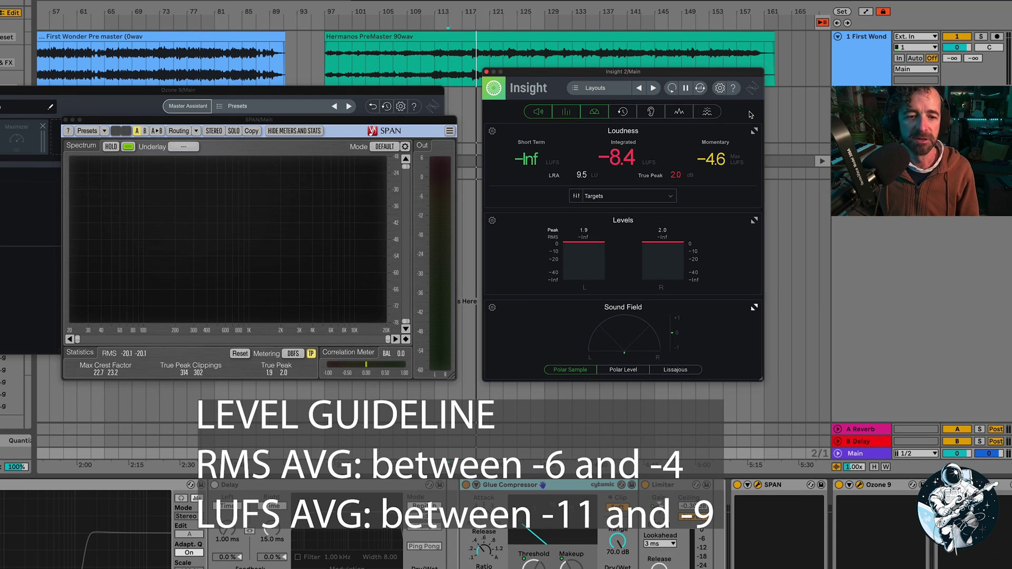
drag(396, 127, 412, 125)
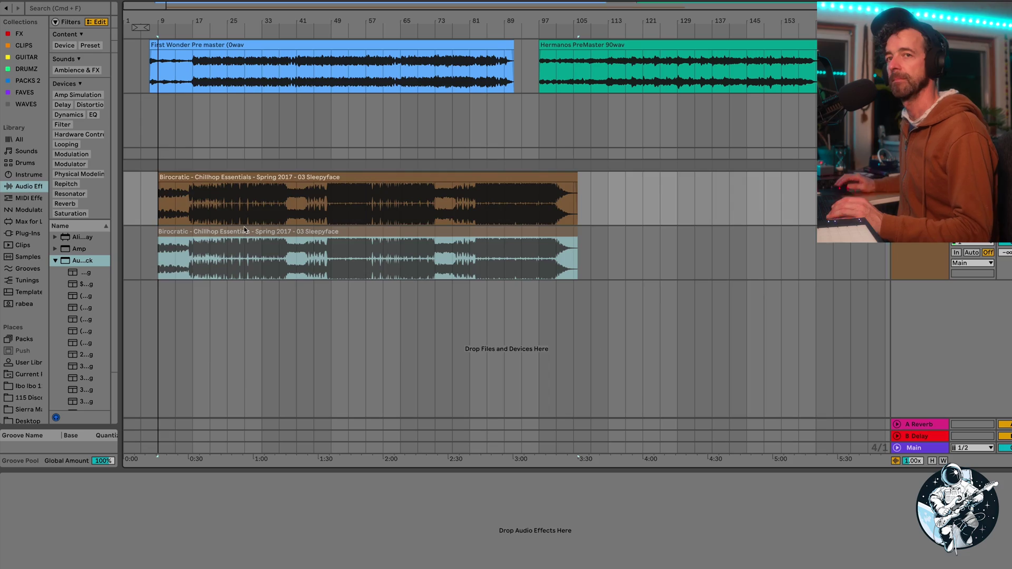
- Place the Birocratic Sleepyface reference clip on the lower audio track and fit the arrangement to it
drag(244, 232, 244, 227)
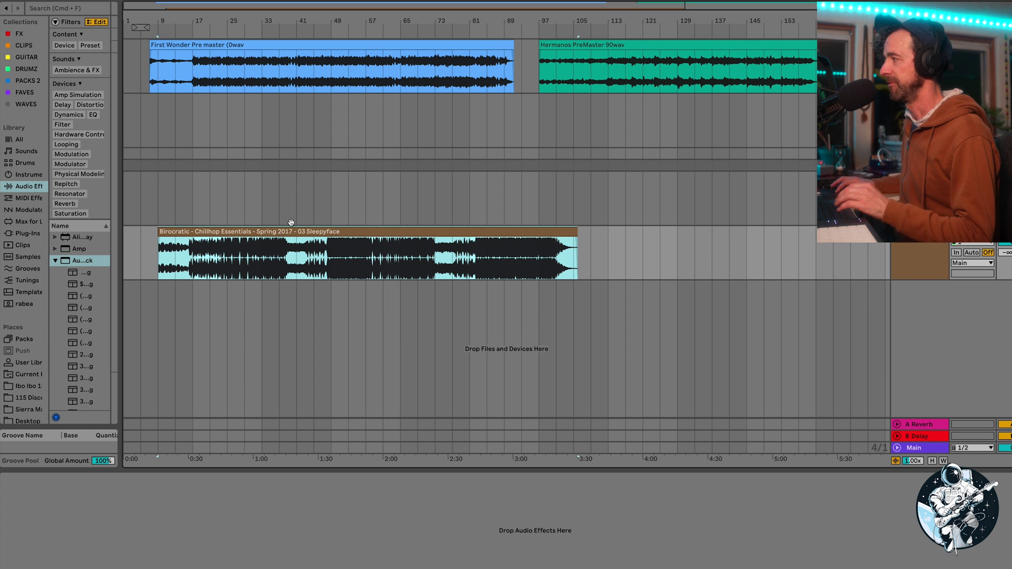
key(z)
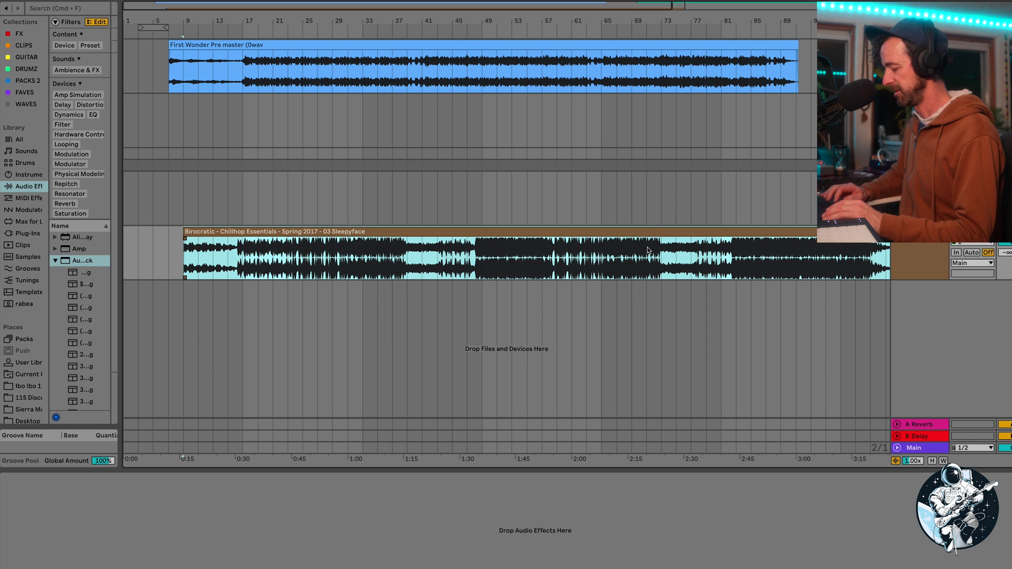
- Map computer key 1 to the Solo switch of the Birocratic reference track
key(super+k)
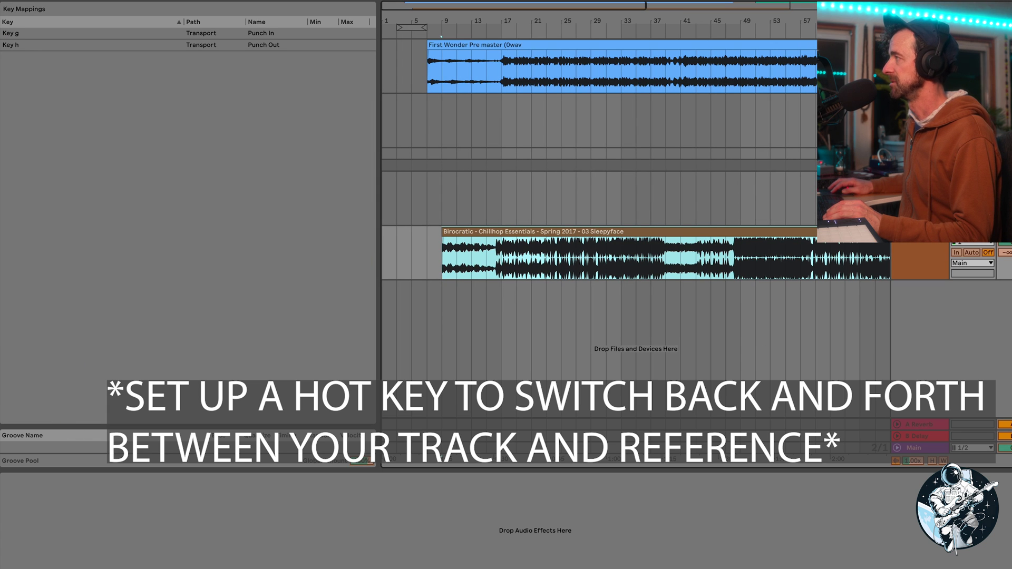
key(super+k)
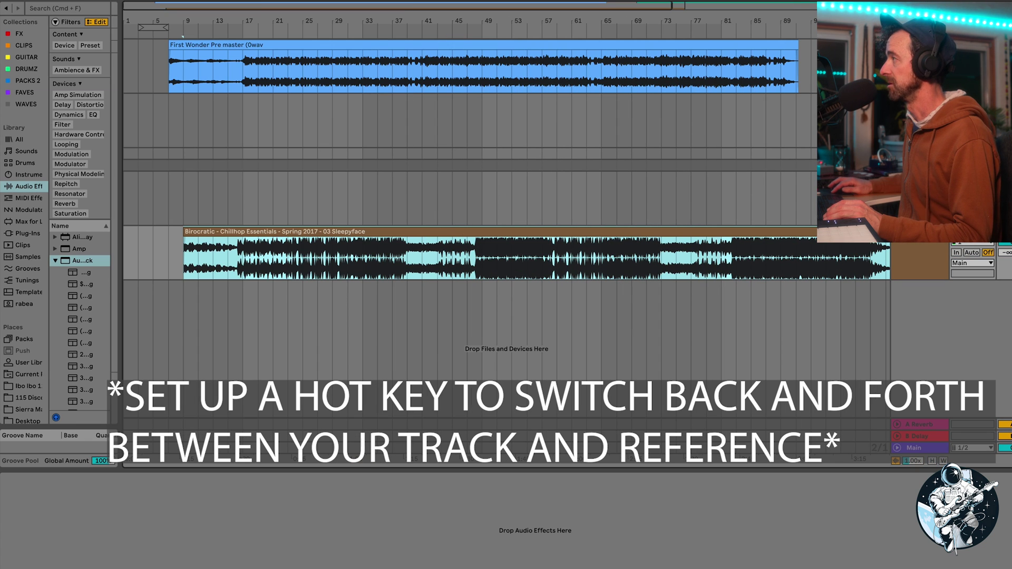
key(super+k)
click(920, 245)
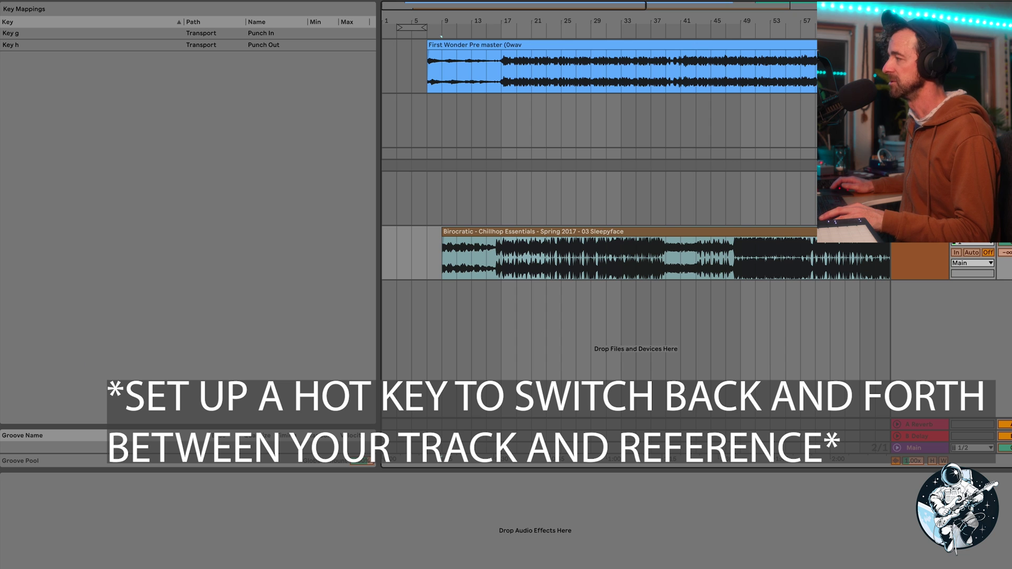
key(1)
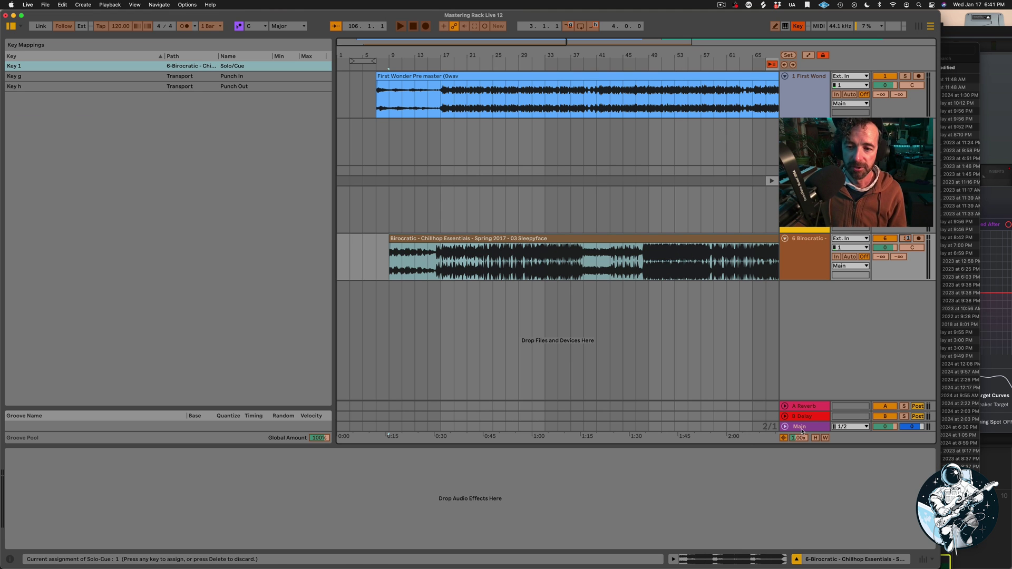
- Map computer key 1 to the Main track mastering rack's on/off switch as well, and leave key mapping mode
click(801, 428)
click(10, 453)
key(1)
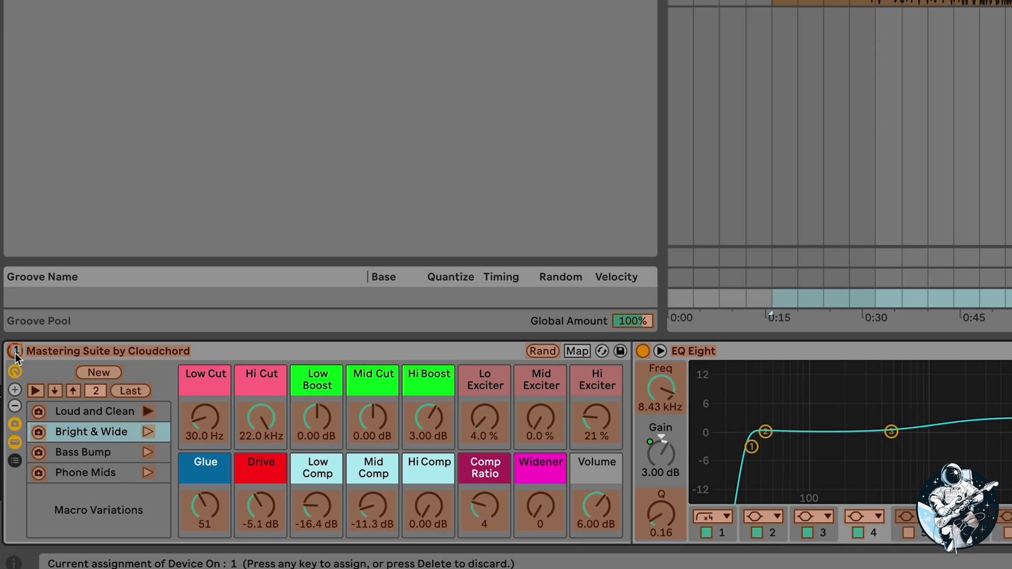
key(super+k)
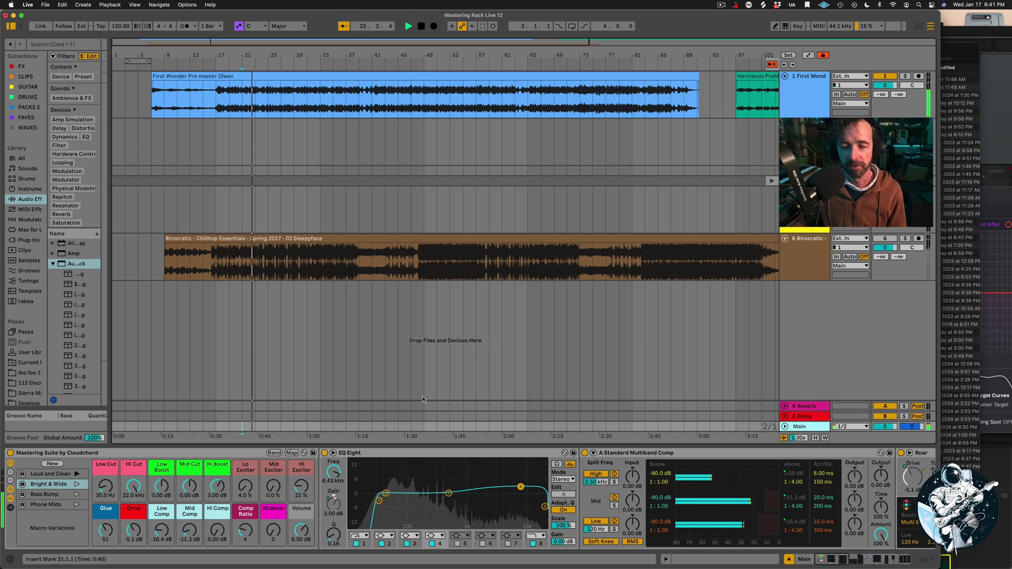
- Switch monitoring to the Birocratic reference with the mastering rack bypassed, and show the Main track's plug-in windows
key(s)
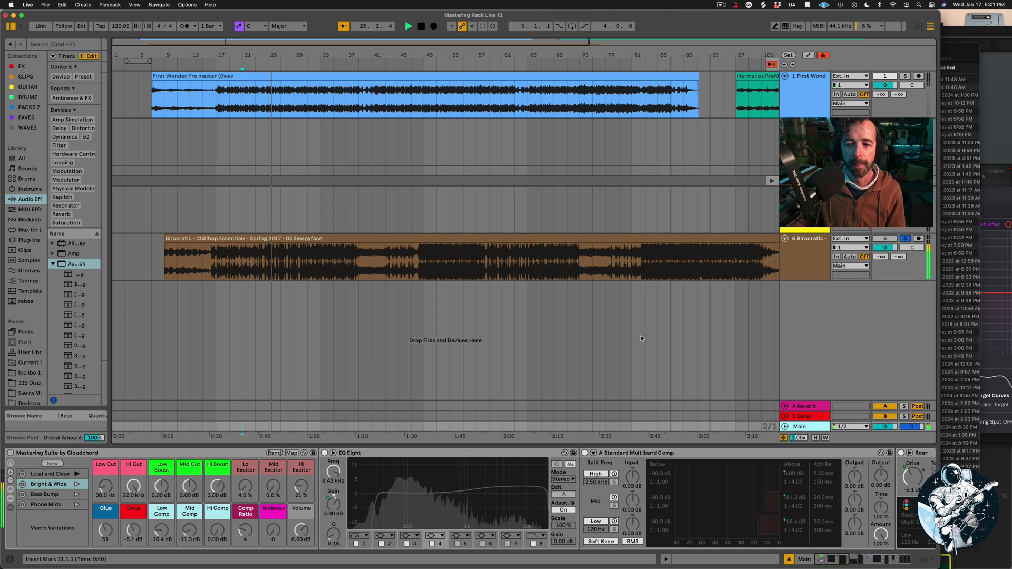
click(798, 427)
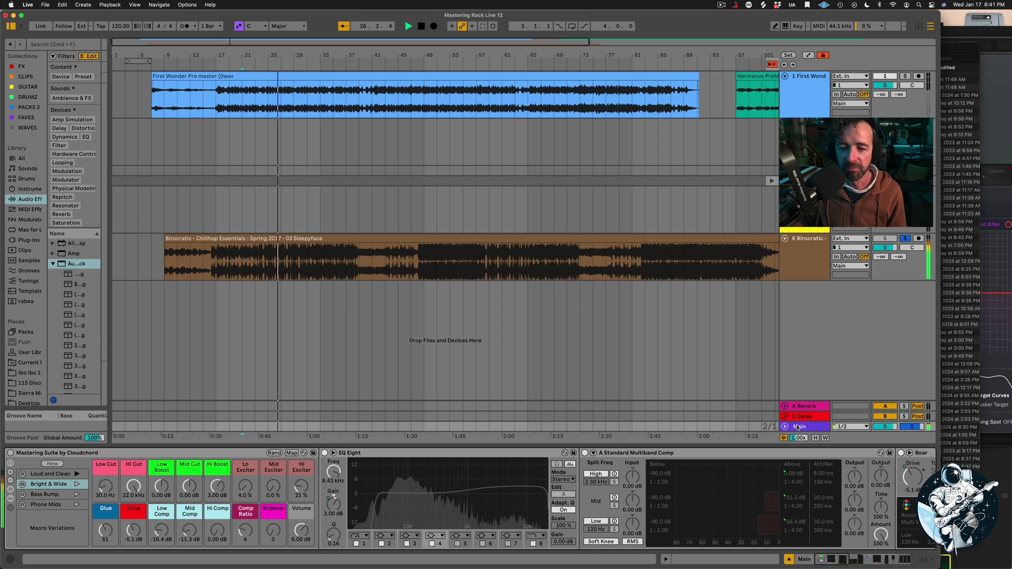
scroll(686, 474, right, 20)
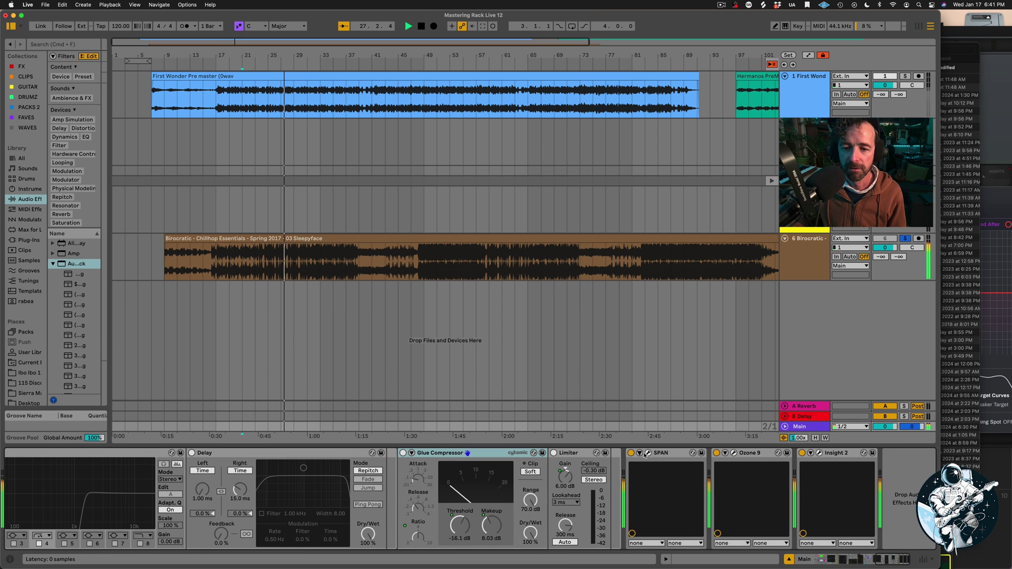
key(super+alt+p)
- Arrange the Ozone and SPAN windows beside Insight so the mastering rack's macros stay accessible below them
drag(415, 123, 389, 143)
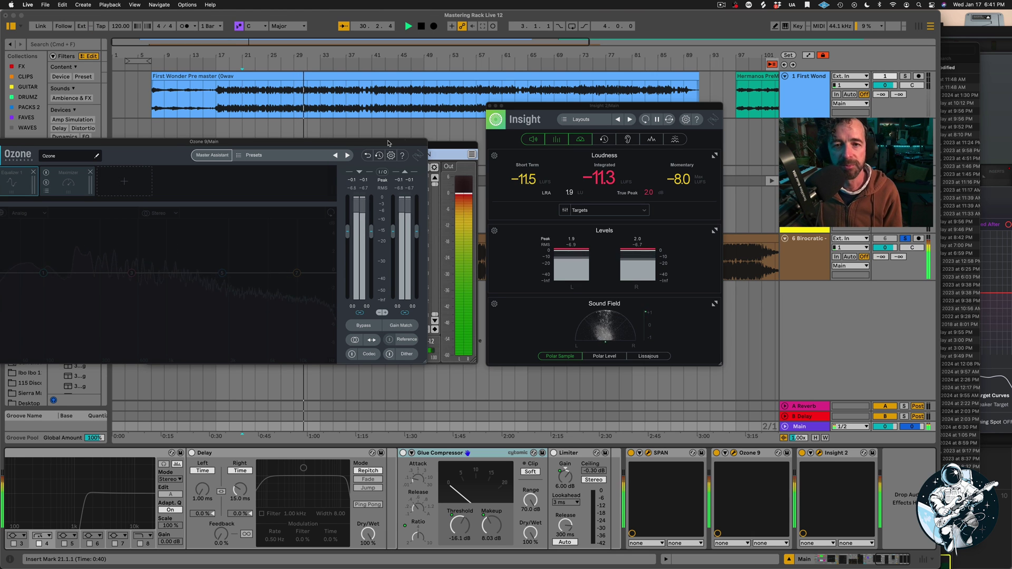
drag(456, 146, 598, 343)
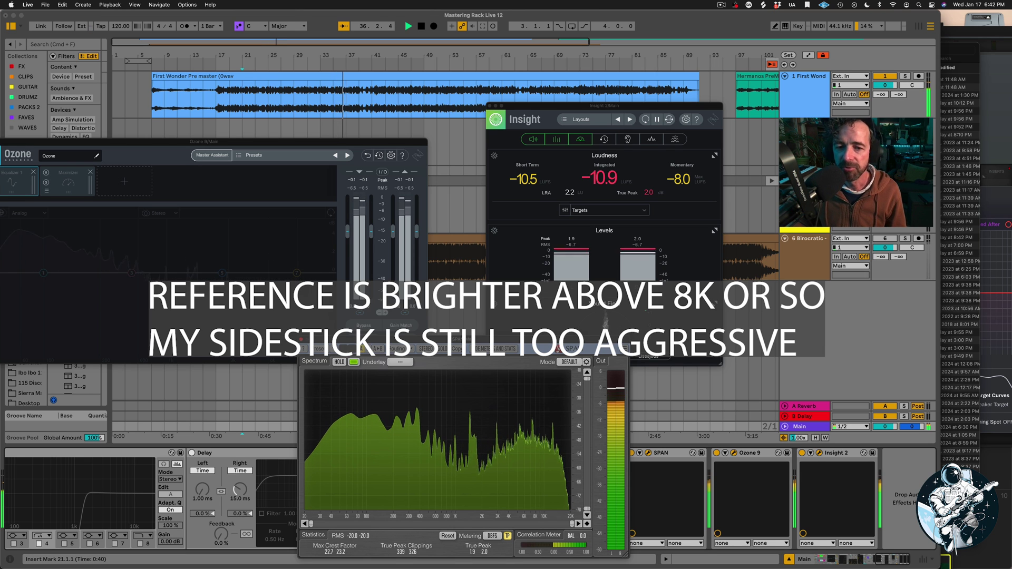
scroll(176, 497, left, 10)
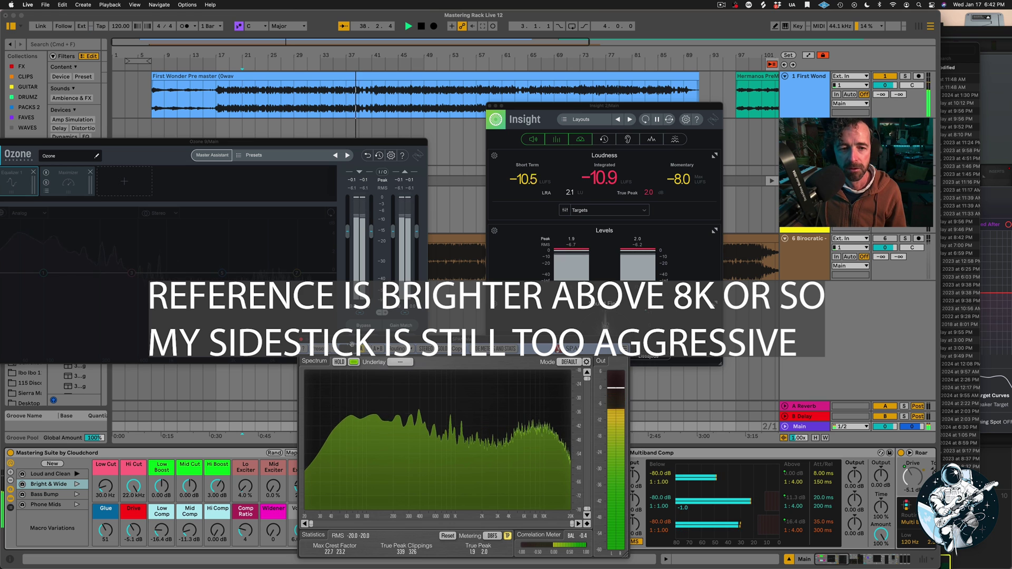
drag(462, 340, 337, 159)
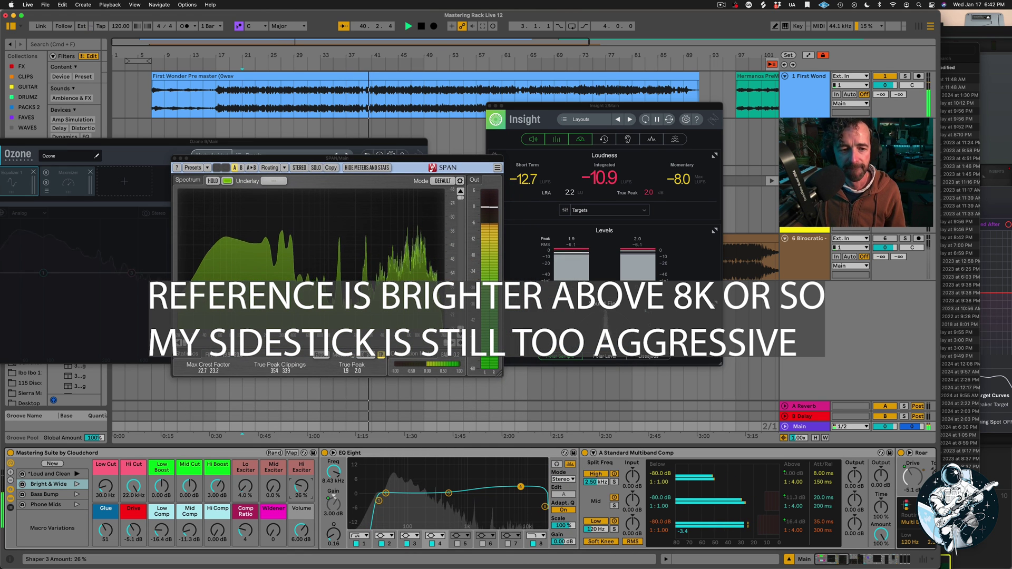
- Set the mastering rack's Hi Exciter macro to 29% and its Low Boost macro to -1.00 dB
drag(301, 486, 301, 484)
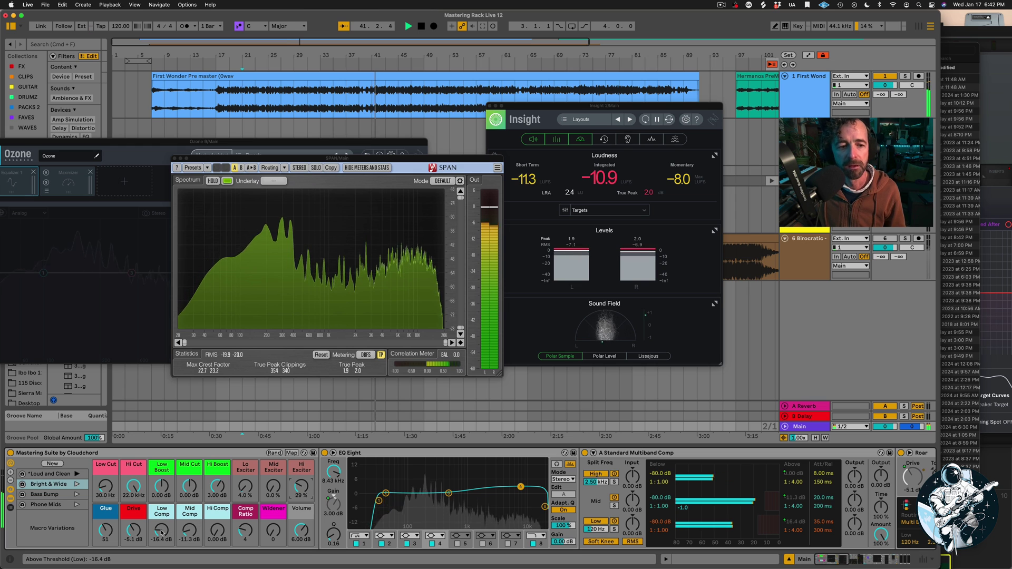
drag(162, 486, 161, 483)
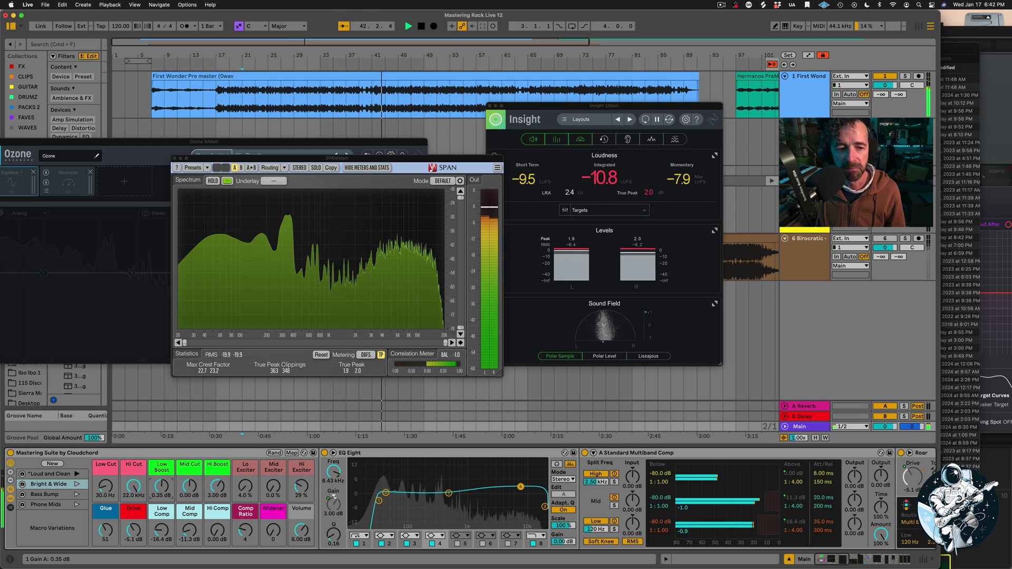
drag(158, 493, 161, 500)
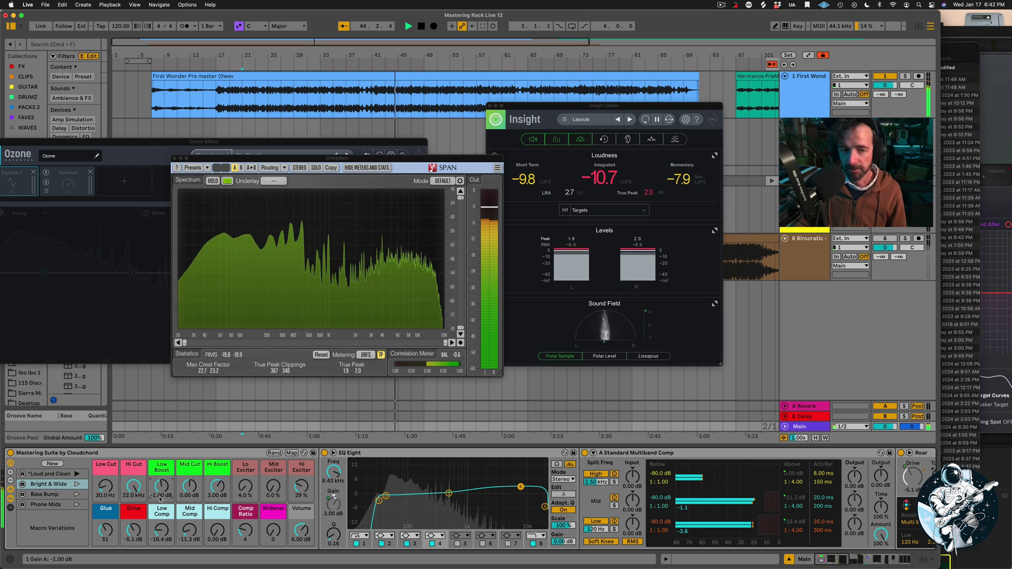
- Switch monitoring back to the Birocratic reference and play the comparison from bar 33
click(187, 457)
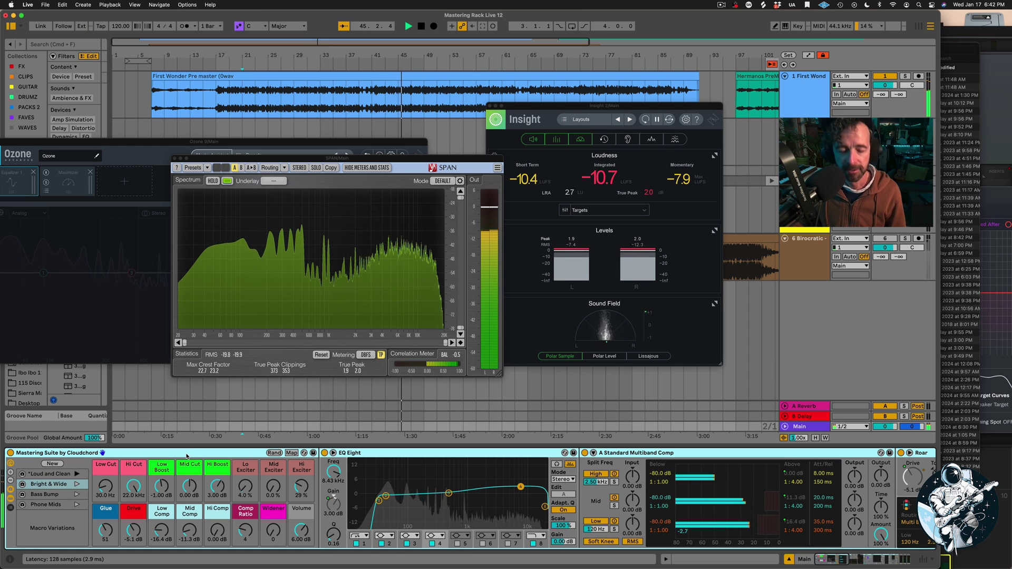
key(s)
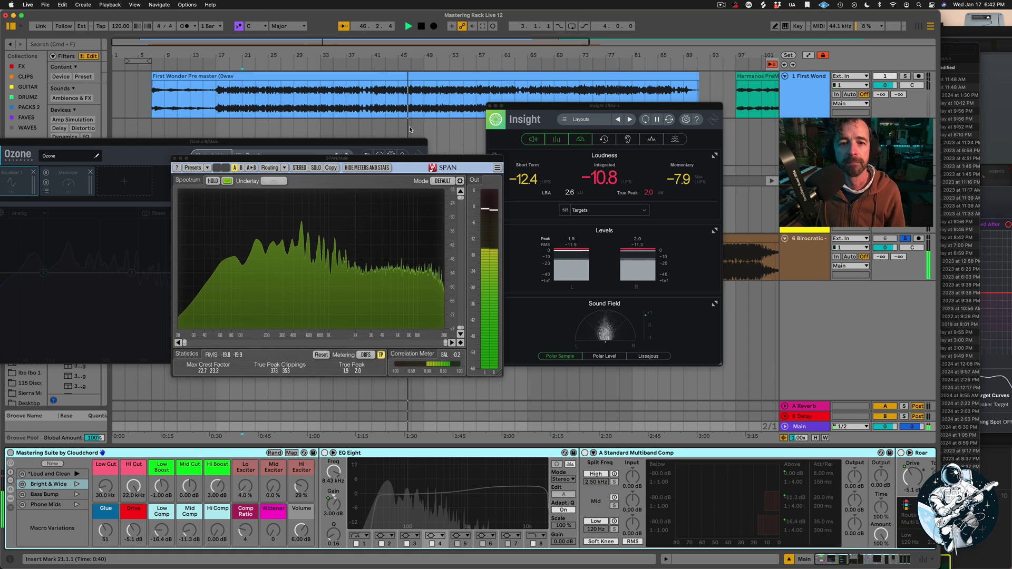
click(324, 96)
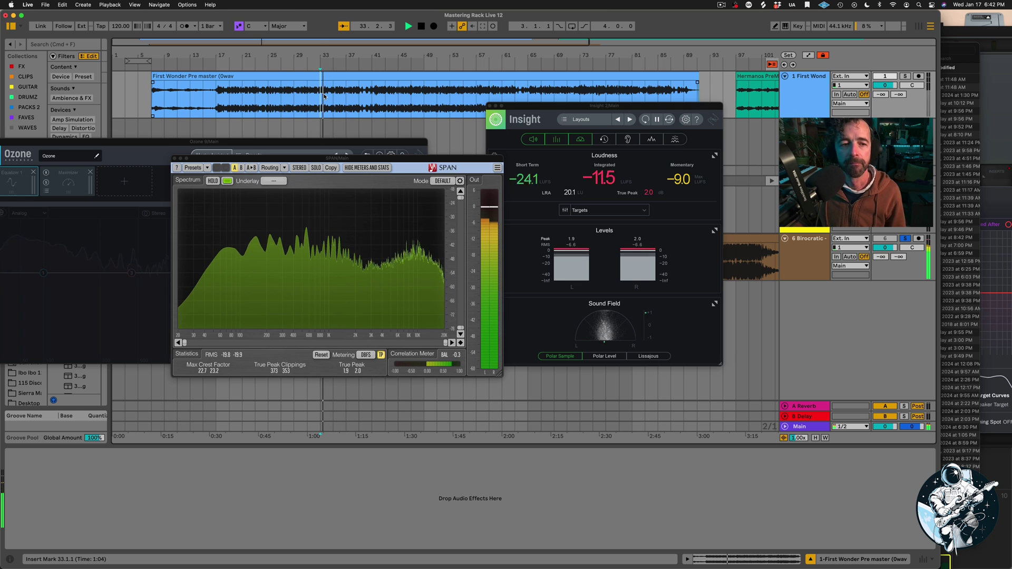